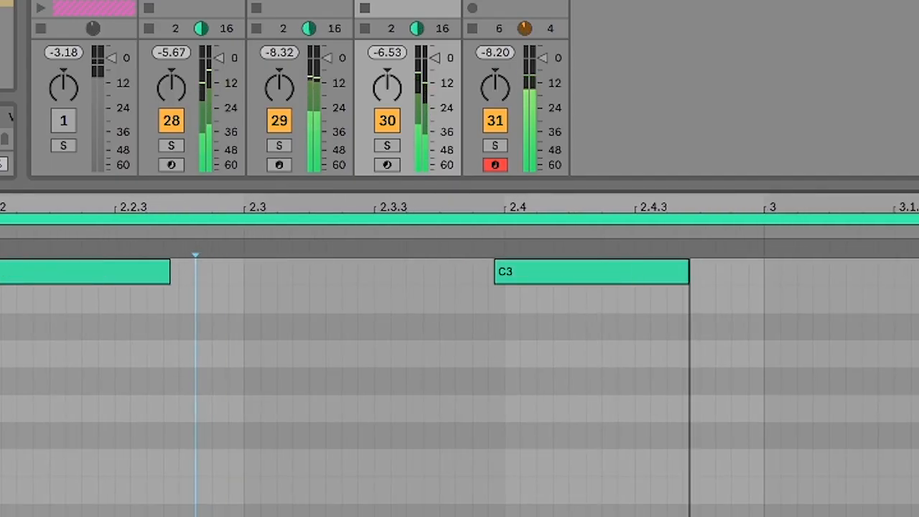
Step: Launch the GN9HG_Joust loop on the Drum Thickener track and view its waveform
right_click(824, 191)
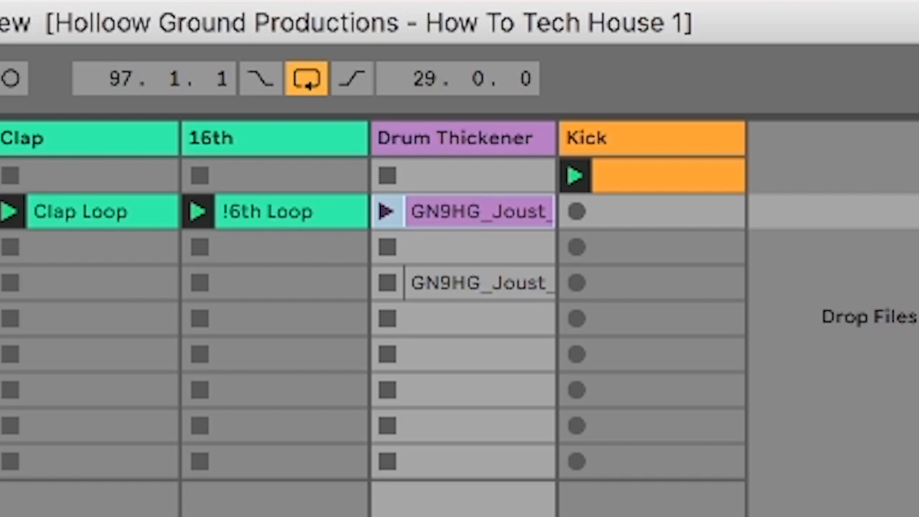
left_click(387, 210)
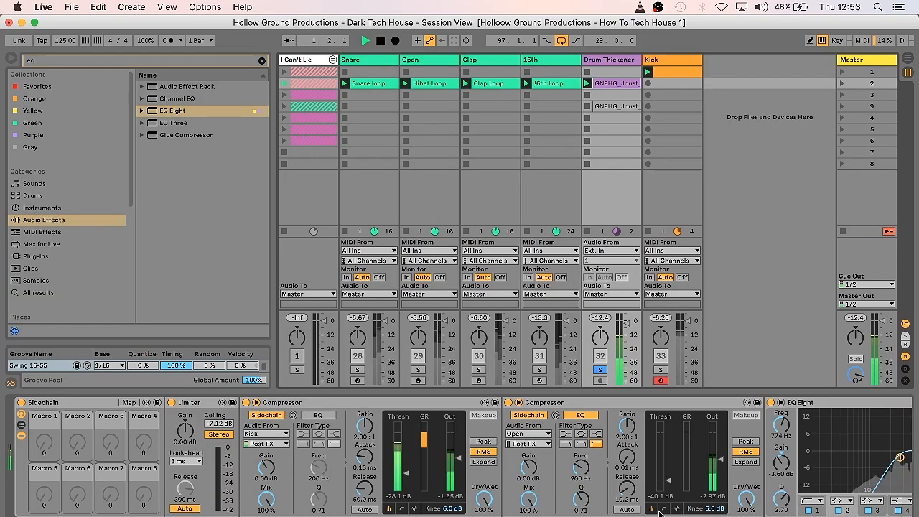
left_click(474, 211)
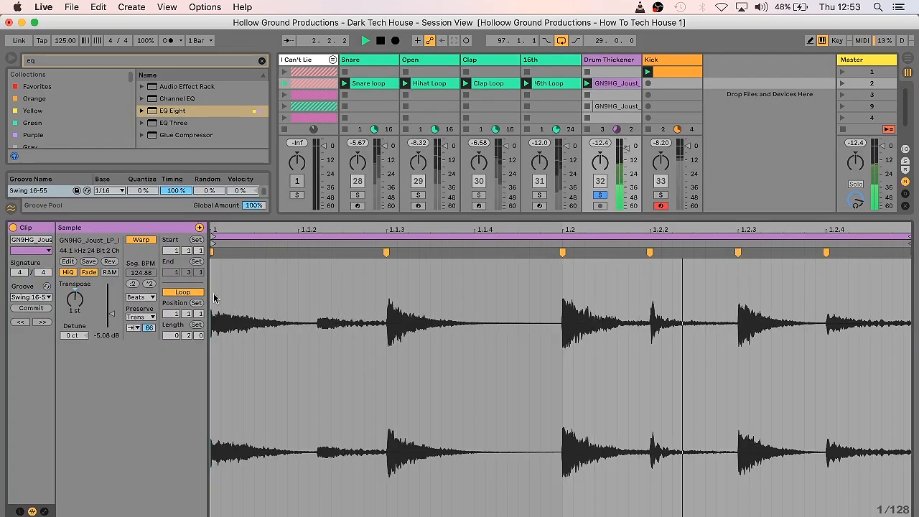
left_click(290, 296)
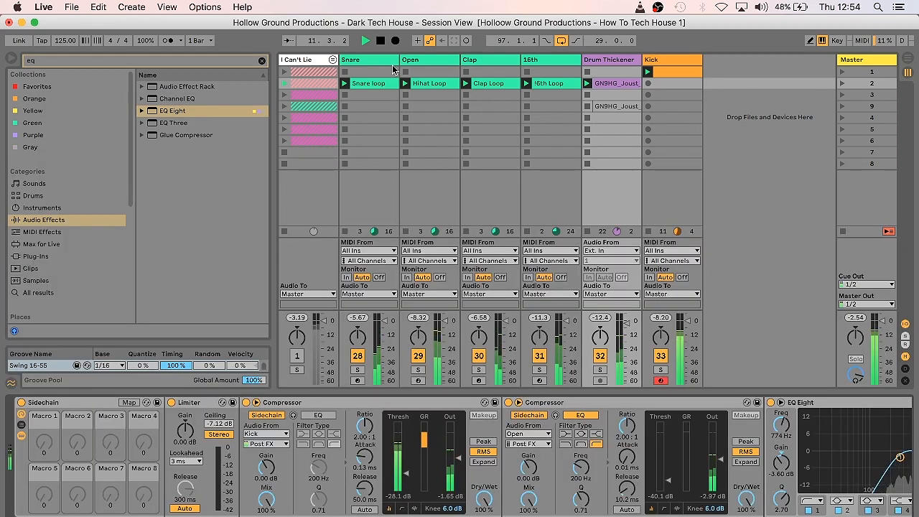
Step: Group the Snare, Open, Clap, 16th, Drum Thickener and Kick tracks together
left_click(386, 63)
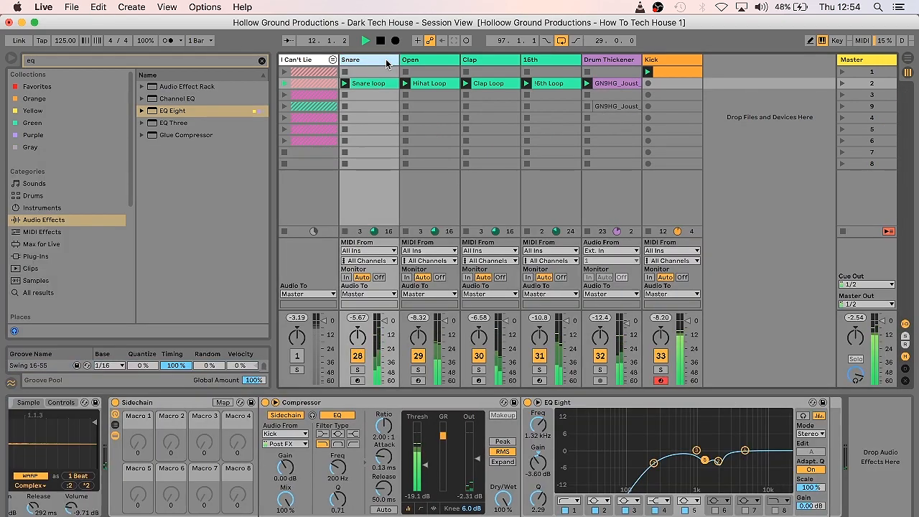
key("Right")
key("Right")
key("Right")
key("Right")
key("Right")
right_click(388, 62)
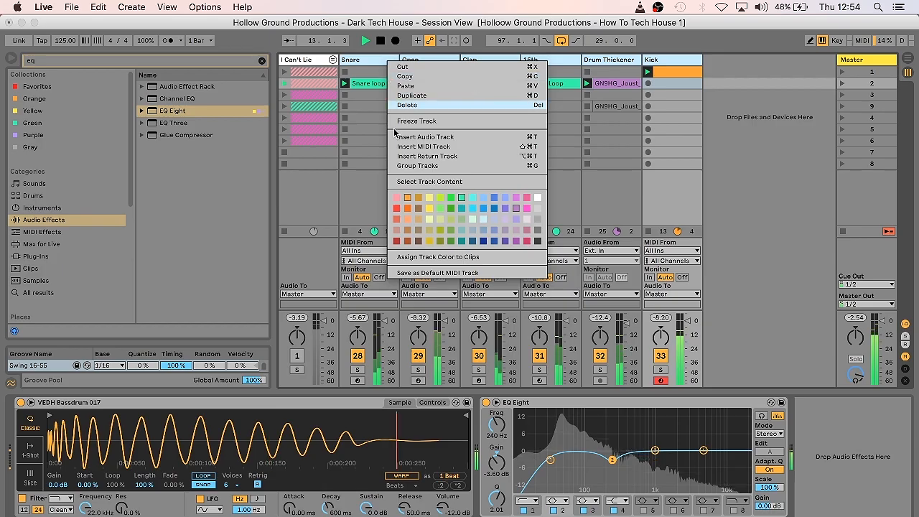
left_click(408, 165)
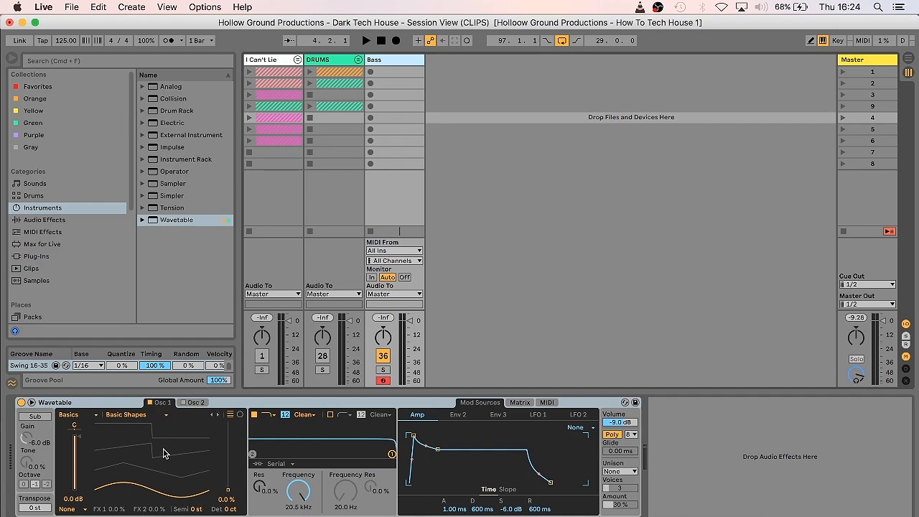
Step: Set Wavetable's Osc 1 position to 68% and fill the one-bar Bass clip with consecutive 1/16 notes on C3
left_click_drag(227, 493, 227, 467)
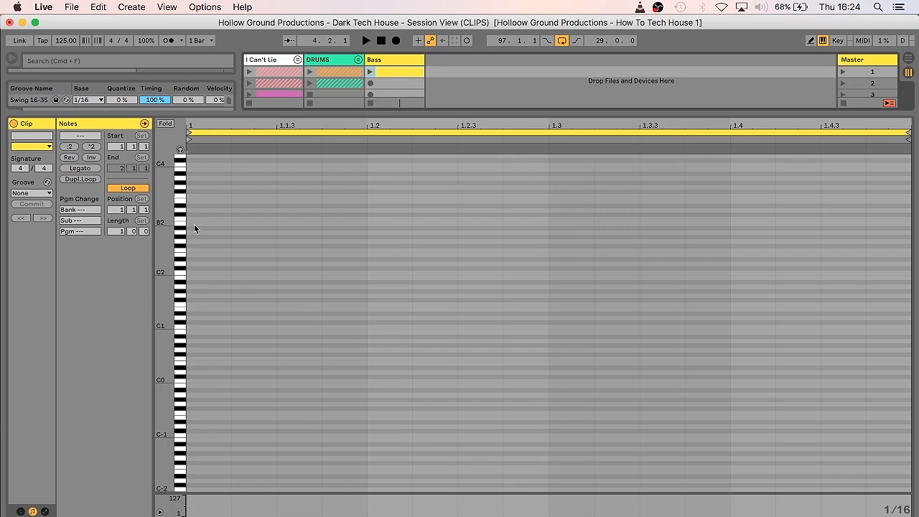
double_click(197, 219)
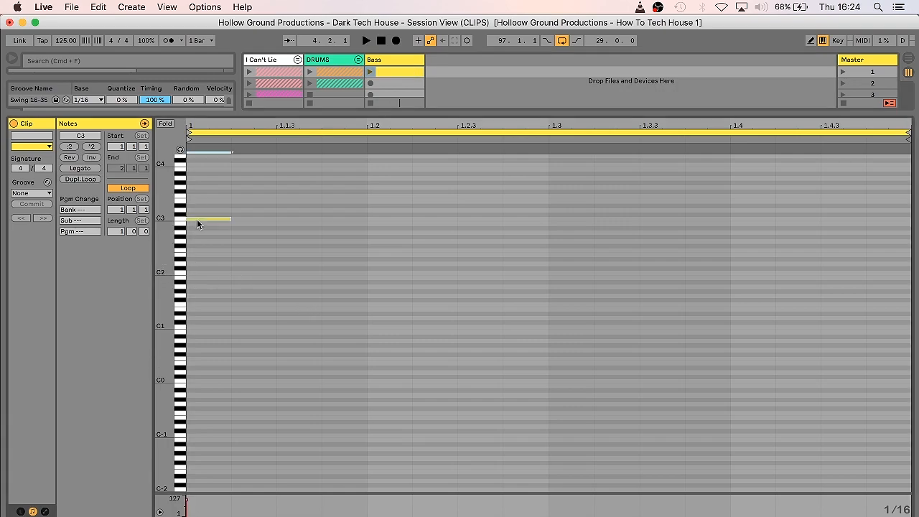
key("super+d")
key("super+d")
key("super+d")
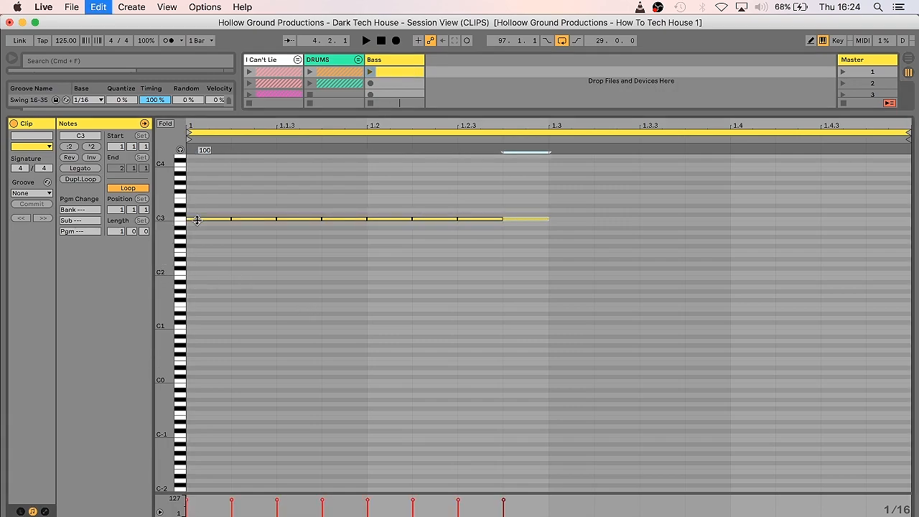
Step: Play the Bass clip and transpose all of its notes down to A0
left_click(370, 72)
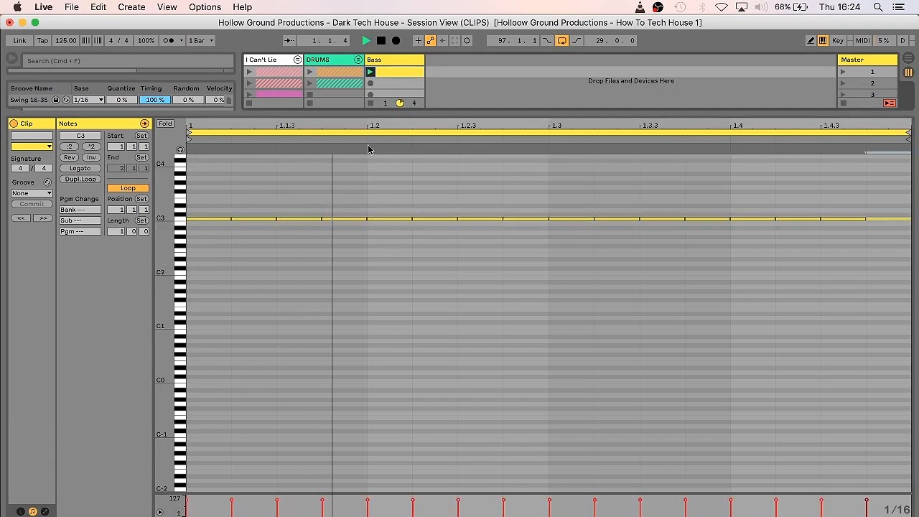
left_click(369, 155)
key("super+a")
key("Down")
key("Down")
key("Down")
key("Down")
key("Down")
key("Down")
key("Down")
key("Down")
key("Down")
key("Down")
key("Down")
key("Down")
key("Down")
key("Down")
key("Down")
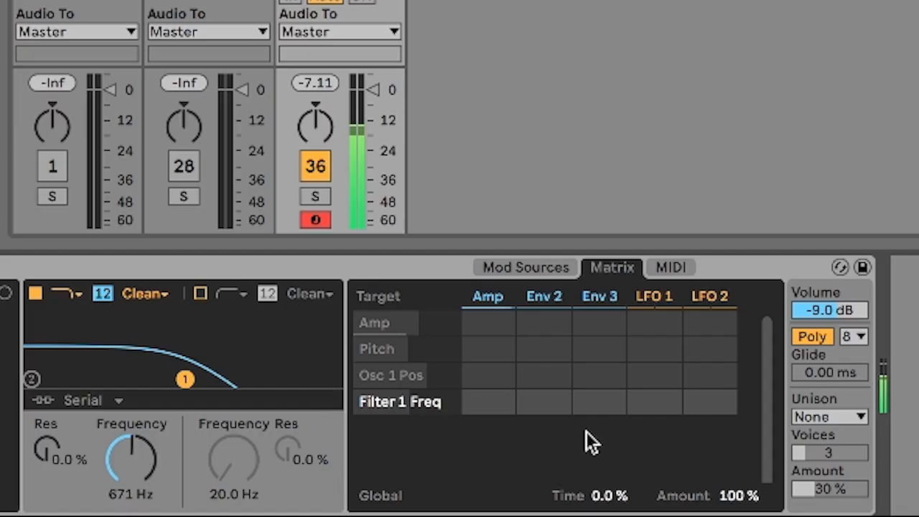
Step: Modulate Filter 1 Freq from Env 3 by 44 and lower the Filter 1 frequency to 67.1 Hz
mouse_move(600, 400)
left_mouse_down()
mouse_move(600, 370)
mouse_move(600, 404)
left_mouse_up()
left_click_drag(132, 459, 132, 513)
left_click_drag(219, 460, 219, 450)
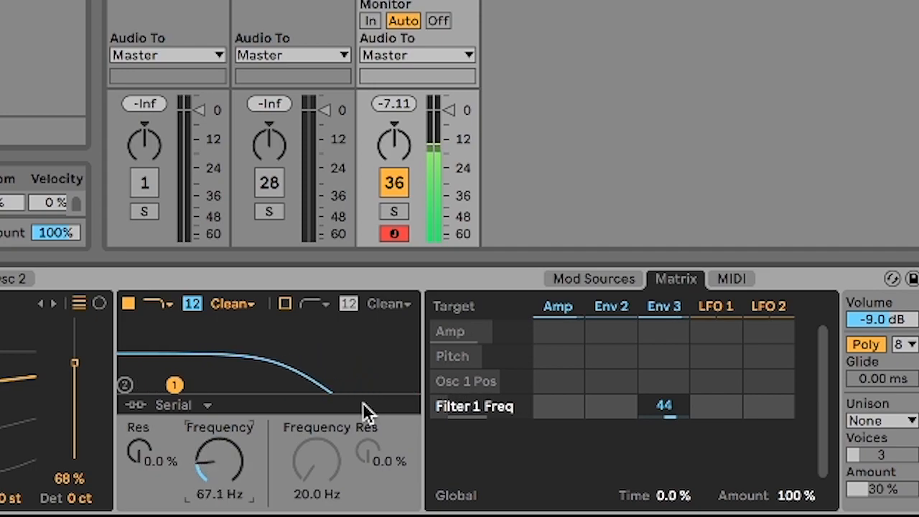
Step: Set Wavetable's unison to Classic with 4 voices and an amount of 74%
left_click(874, 422)
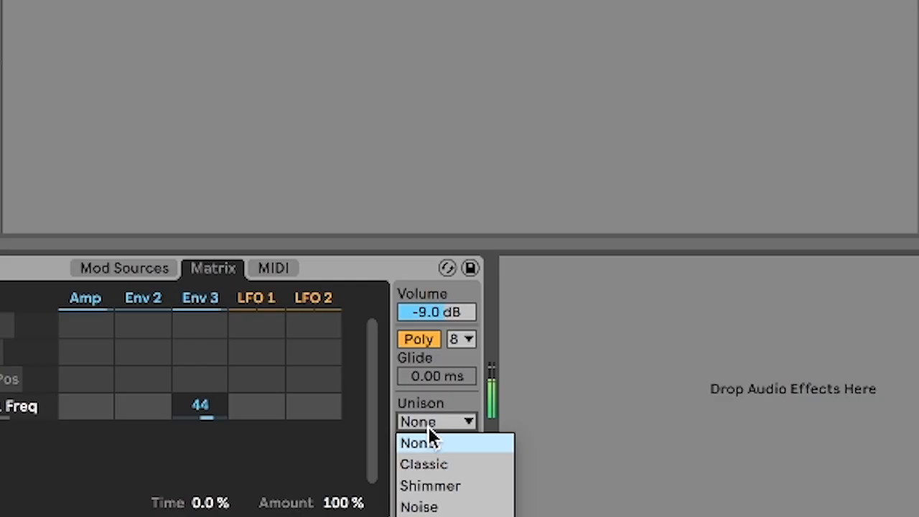
left_click(873, 460)
left_click_drag(884, 454, 884, 451)
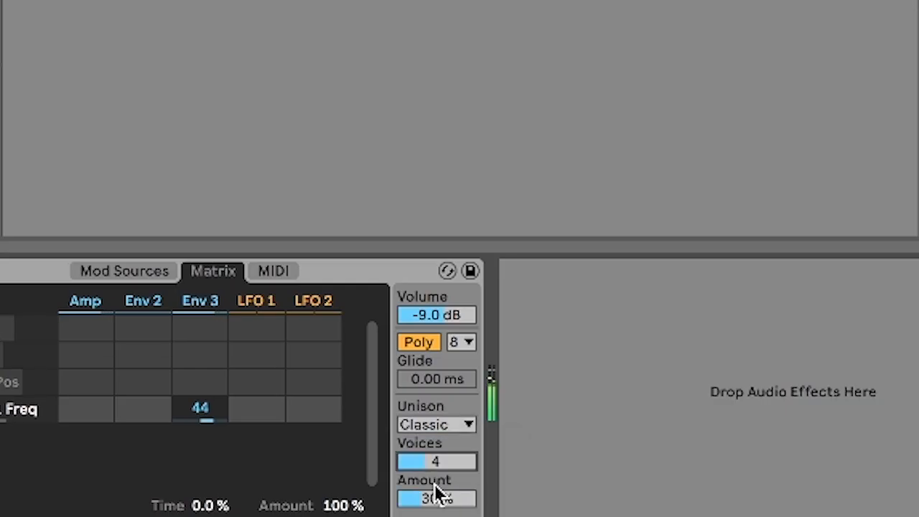
left_click_drag(437, 495, 437, 466)
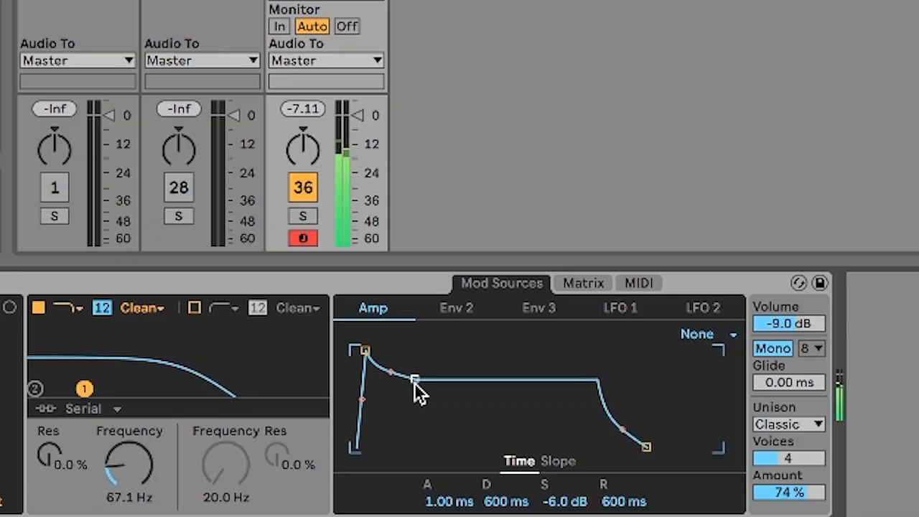
Step: Give the amp envelope a 20.0 s decay and -inf dB sustain, and apply the Swing 16-35 groove to the Bass clip
left_click_drag(416, 390, 405, 447)
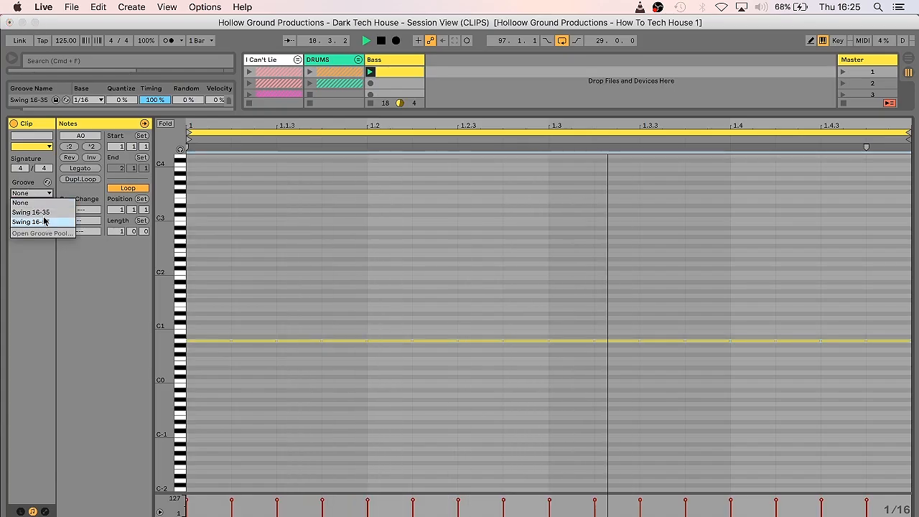
left_click(43, 219)
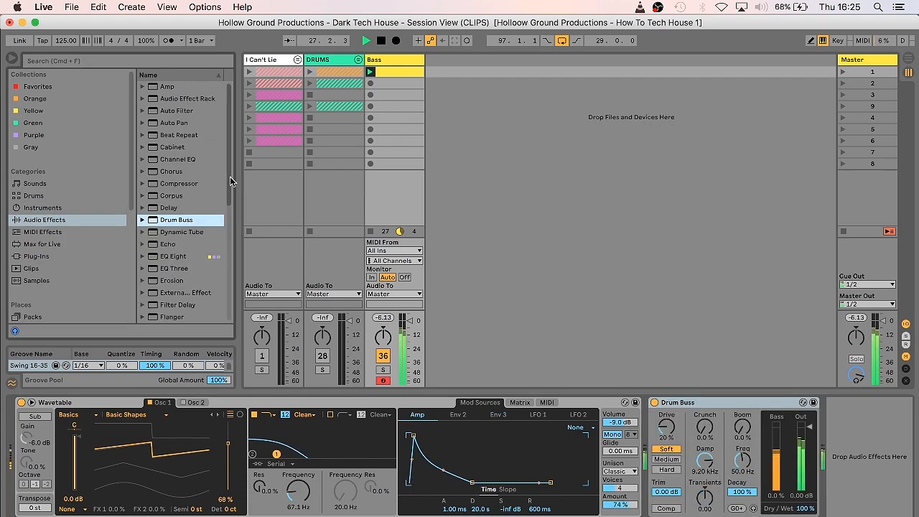
Step: Add a Compressor after Drum Buss on the Bass track, sidechain it from Kick and switch its sidechain EQ
left_click_drag(192, 183, 703, 426)
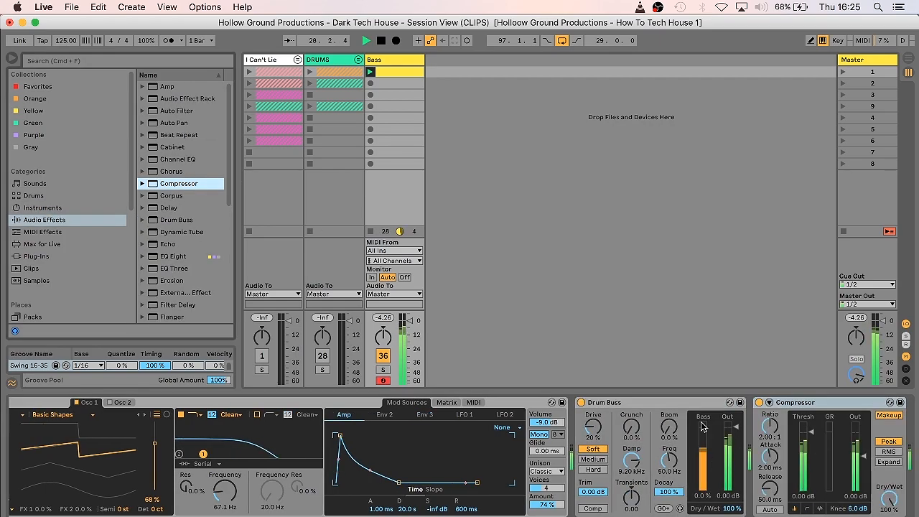
left_click(769, 402)
left_click(778, 434)
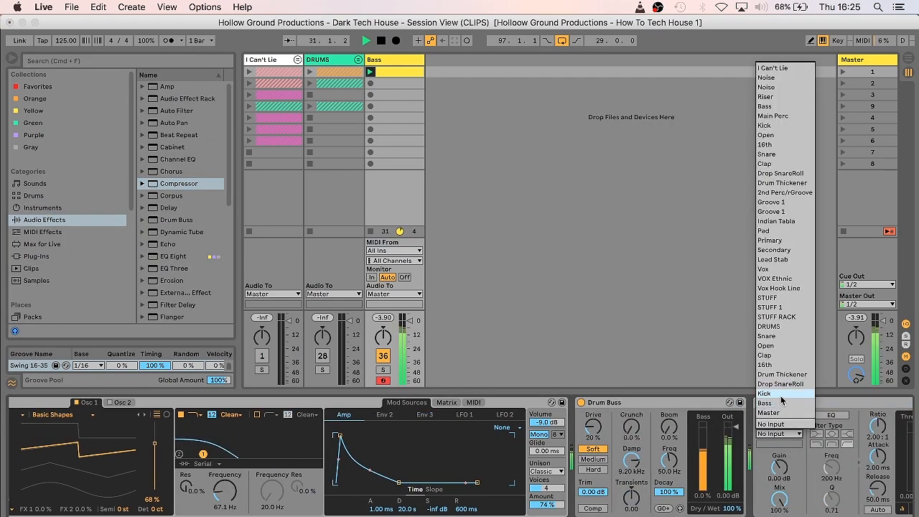
left_click(780, 395)
scroll(461, 457, "right", 5)
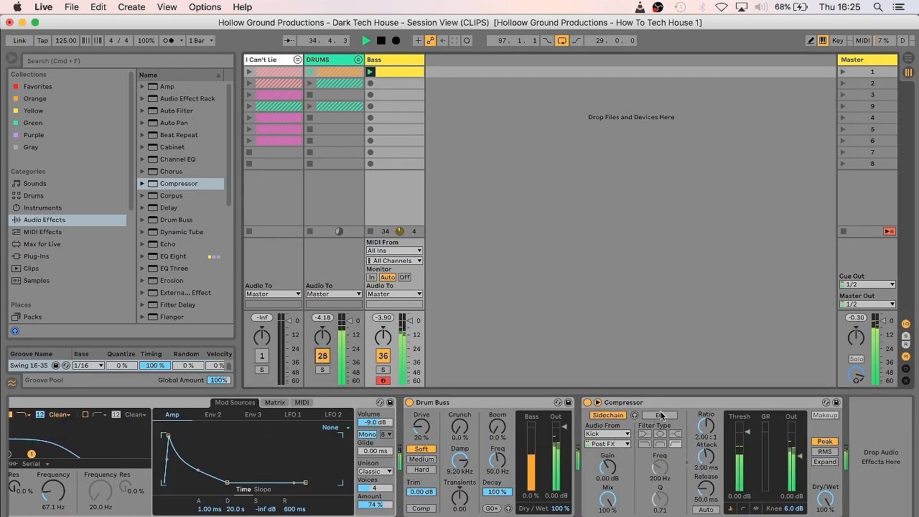
left_click(660, 415)
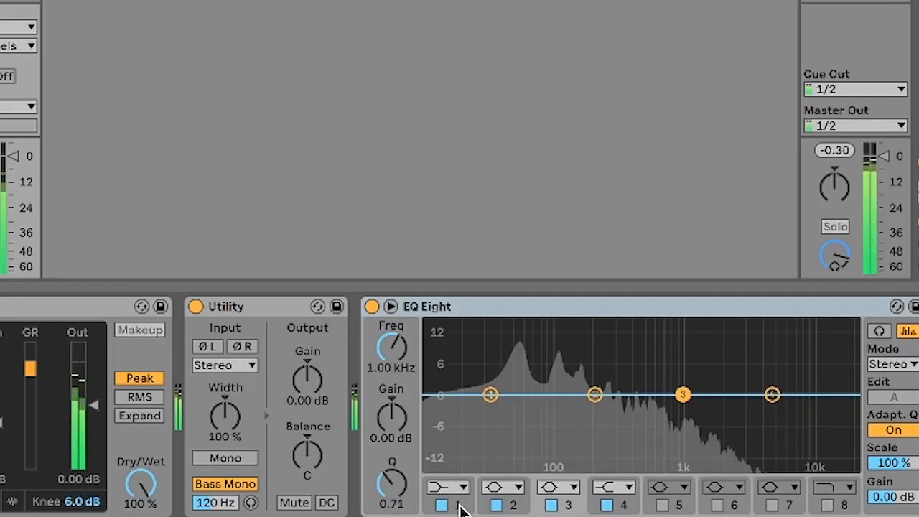
Step: Turn EQ Eight's band 1 on the Bass track into a low cut at 33.7 Hz
left_click(643, 509)
left_click(441, 505)
left_click(445, 489)
left_click(443, 488)
left_click(452, 486)
left_click(438, 365)
mouse_move(490, 413)
left_mouse_down()
mouse_move(515, 412)
mouse_move(496, 410)
left_mouse_up()
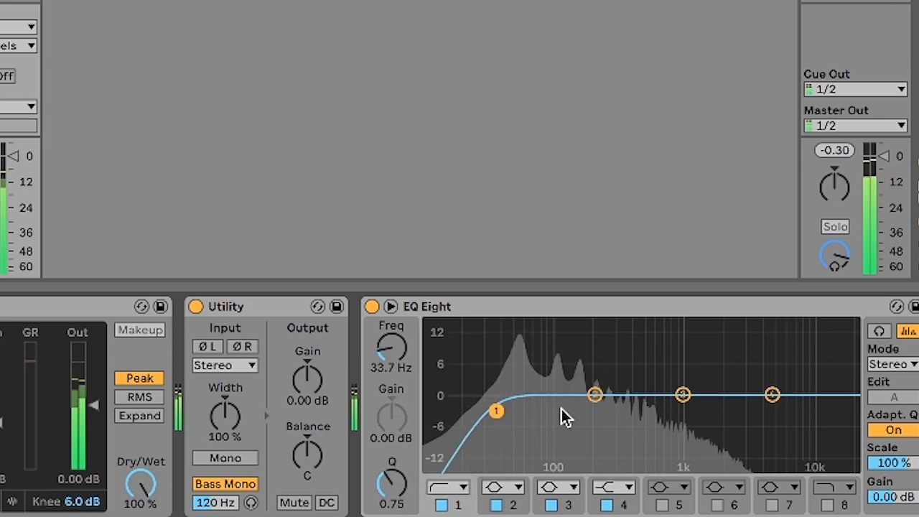
Step: Dip the bass's low mids with EQ Eight's band 2, using a Q of 1.24
left_click_drag(596, 396, 594, 400)
left_click_drag(383, 492, 382, 474)
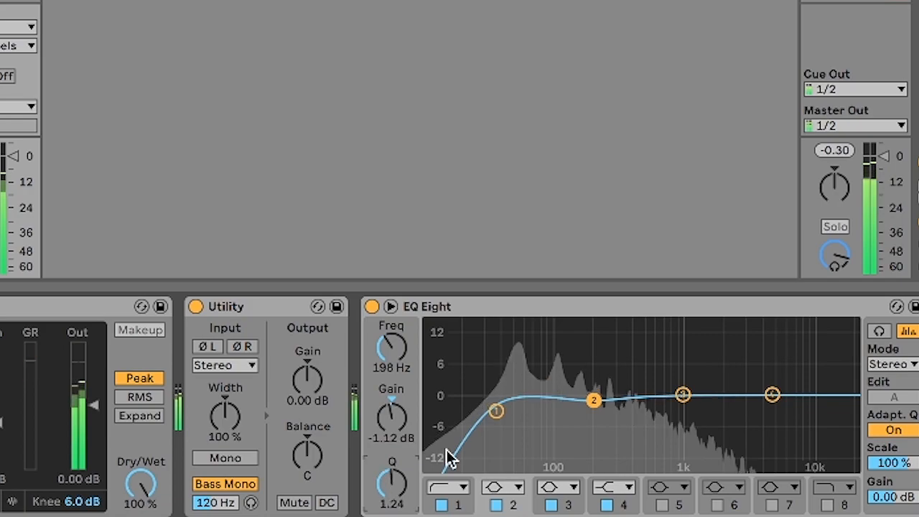
left_click_drag(588, 407, 580, 414)
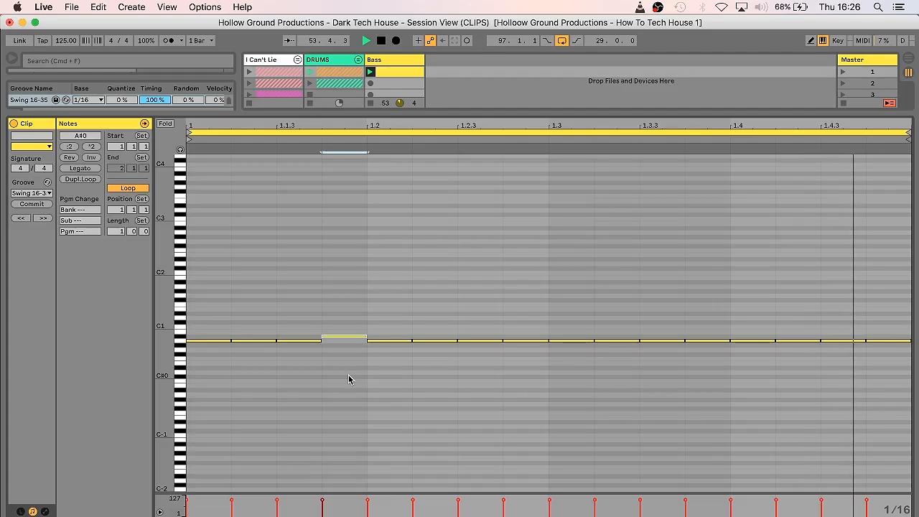
Step: Raise the Bass clip's fourth 1/16 note to E1 and the twelfth to G1, and duplicate the one-bar loop
key("Up")
key("Up")
key("Up")
key("Up")
key("Up")
key("Up")
key("Up")
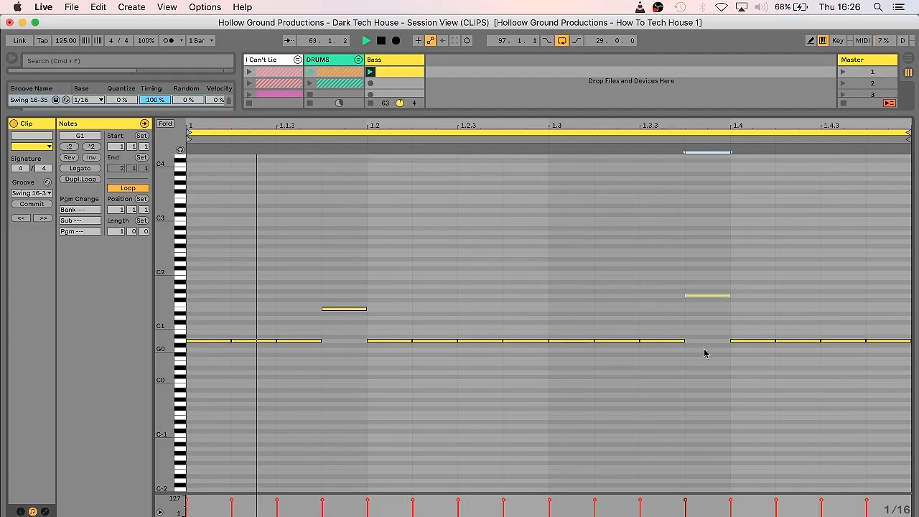
left_click(505, 133)
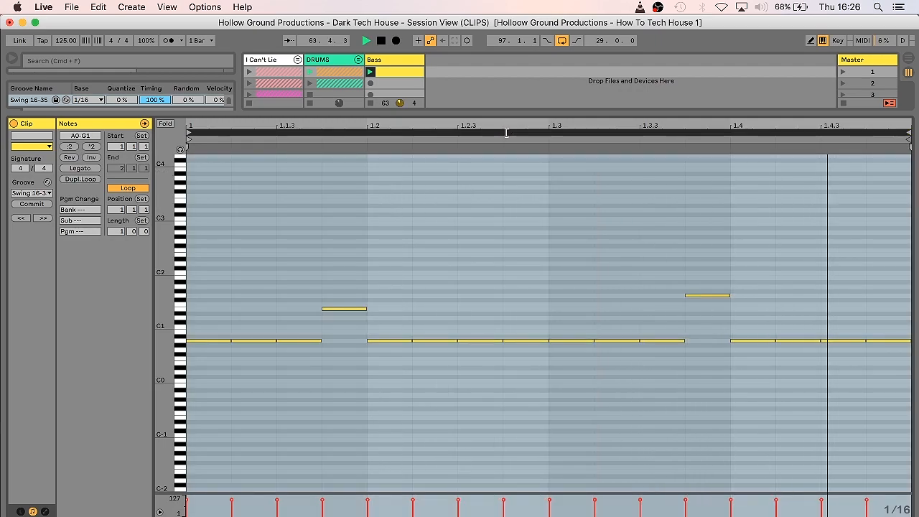
key("super+d")
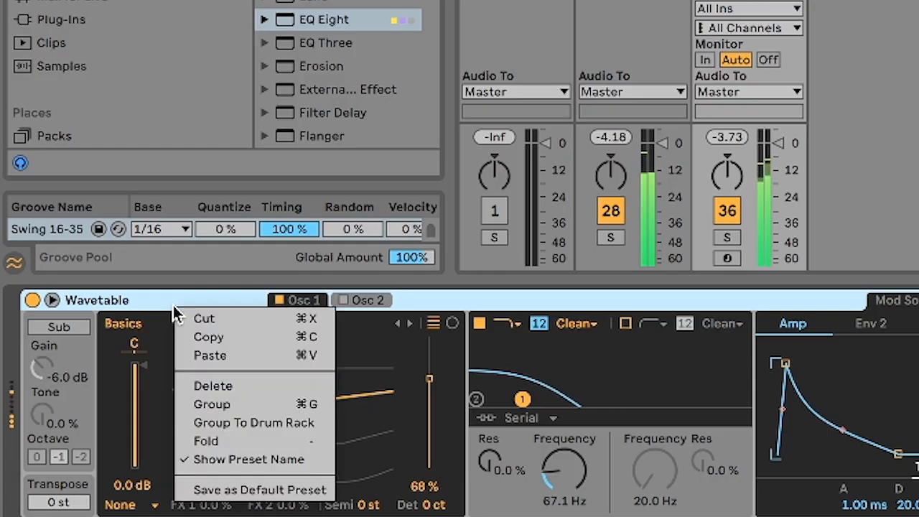
Step: Group Wavetable into an Instrument Rack and map its Transpose parameter to Macro 1
left_click(197, 346)
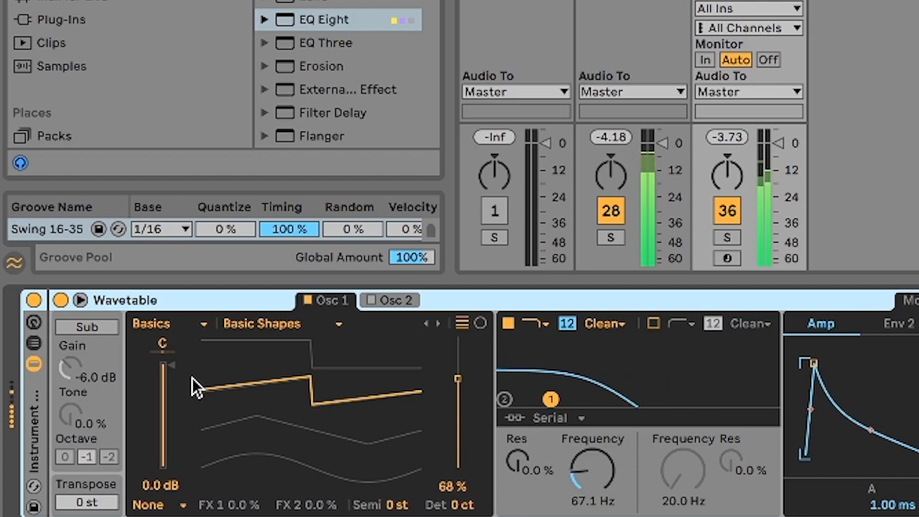
left_click(30, 324)
right_click(346, 504)
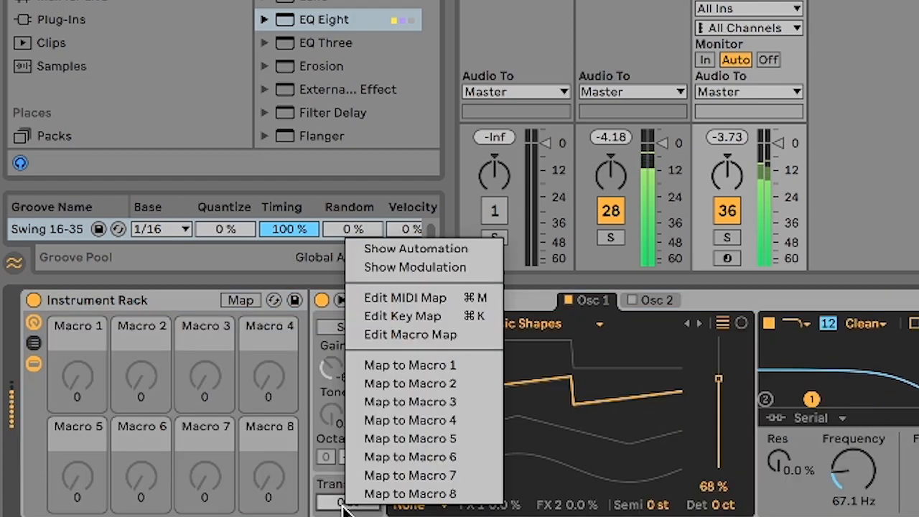
left_click(454, 366)
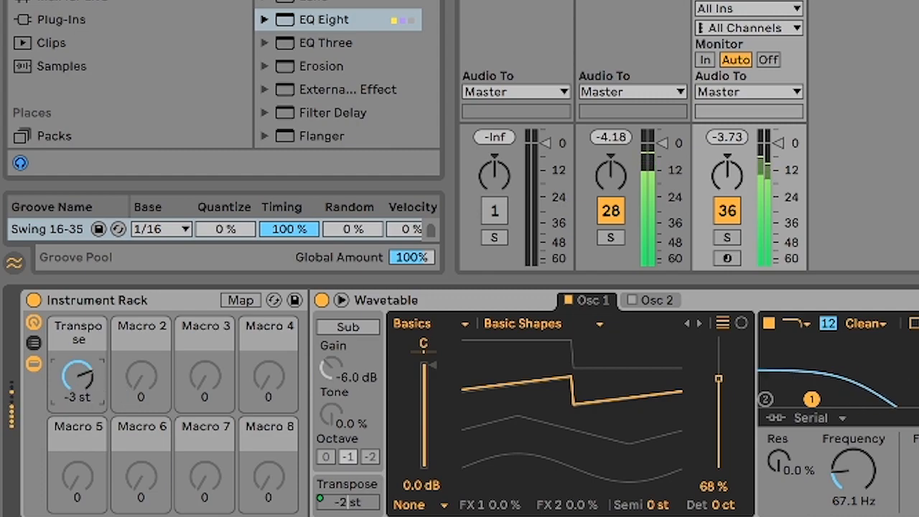
Step: Map Wavetable's Filter 1 frequency to Macro 2 and turn that macro down
right_click(847, 476)
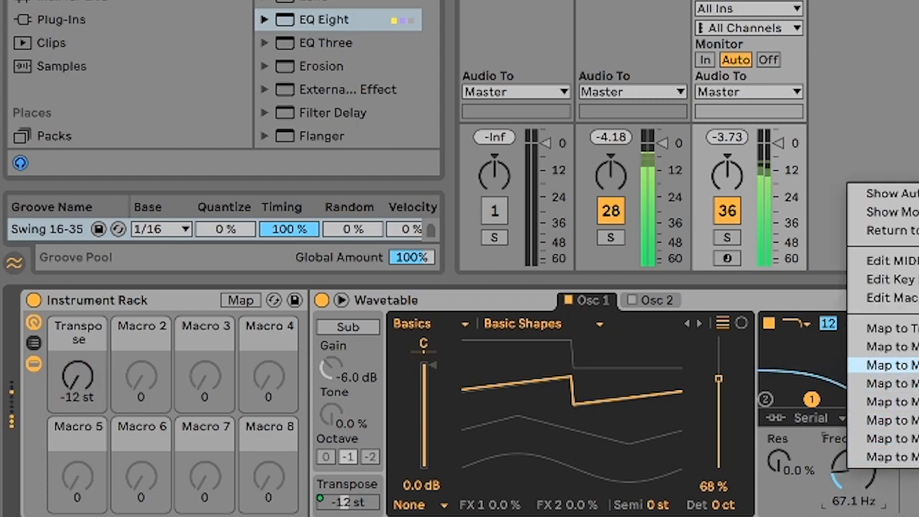
left_click(889, 365)
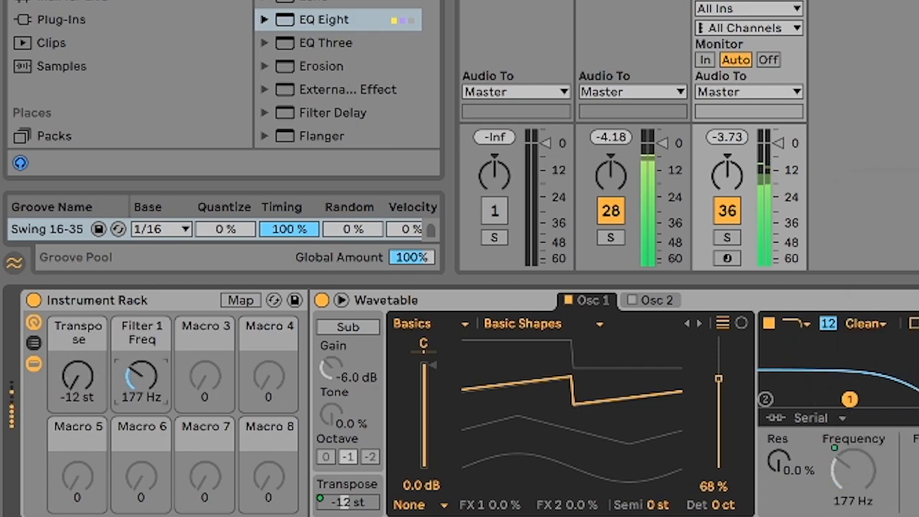
left_click_drag(142, 376, 141, 455)
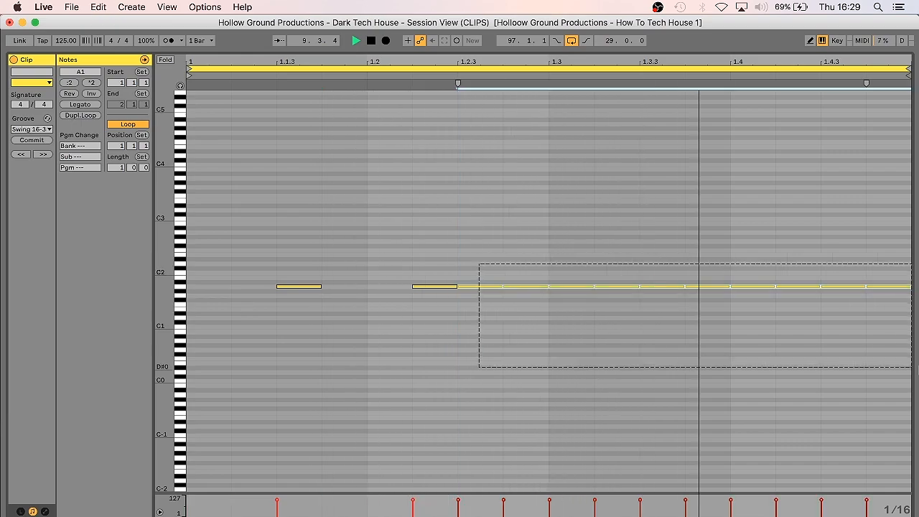
Step: Set the note editor's fixed grid to 1/32 for the new clip of A1 notes
right_click(423, 310)
left_click(544, 478)
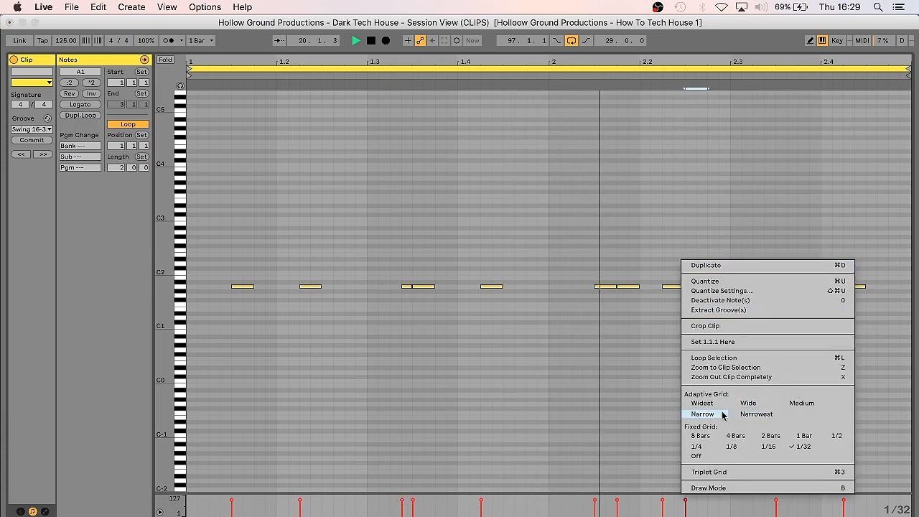
Step: Enable the triplet grid in the note editor and set its fixed grid to 1/8
left_click(708, 471)
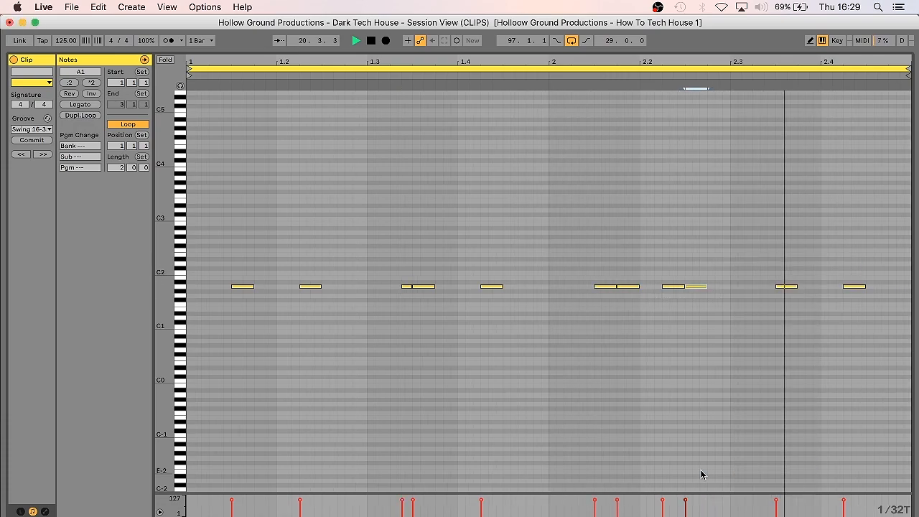
right_click(854, 302)
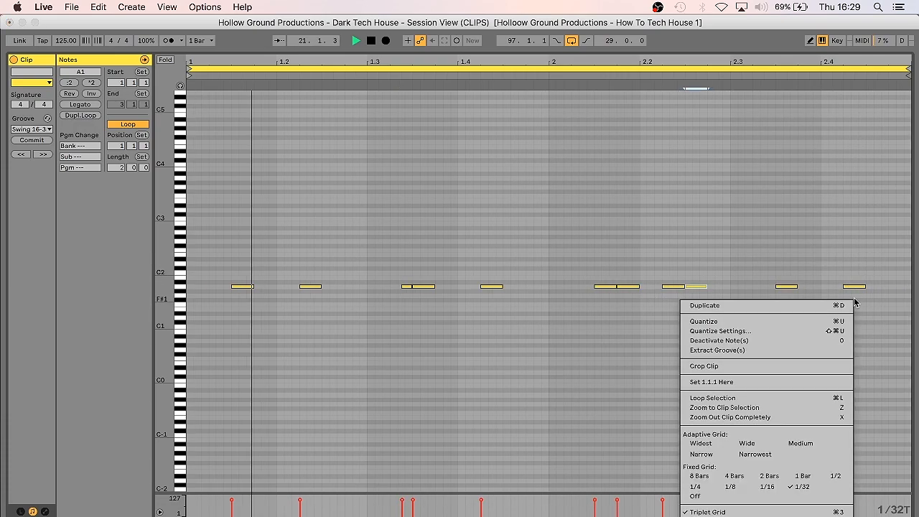
left_click(730, 486)
Step: Duplicate the selected notes twice, lowering each copy by one semitone
key("super+d")
key("Down")
key("super+d")
key("Down")
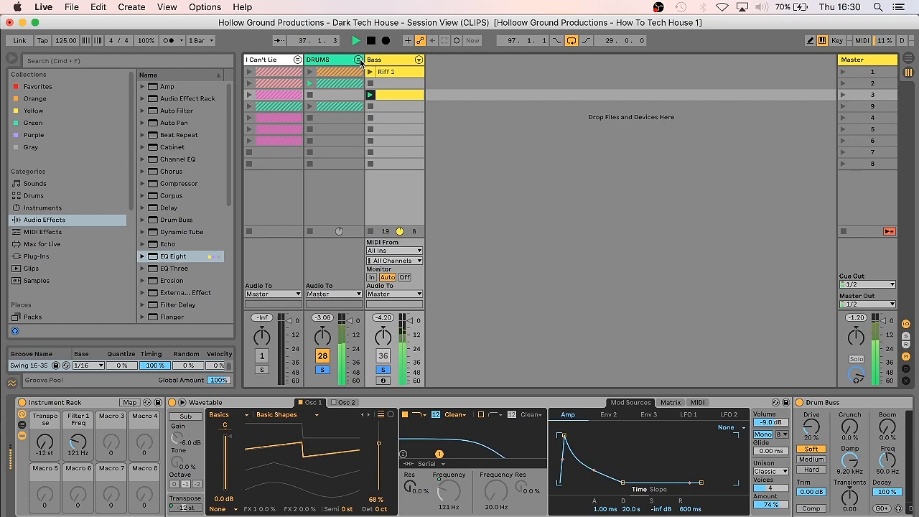
Step: Unfold the DRUMS group to launch the Kick clip, and raise the Bass rack's Filter 1 Freq macro
left_click(359, 60)
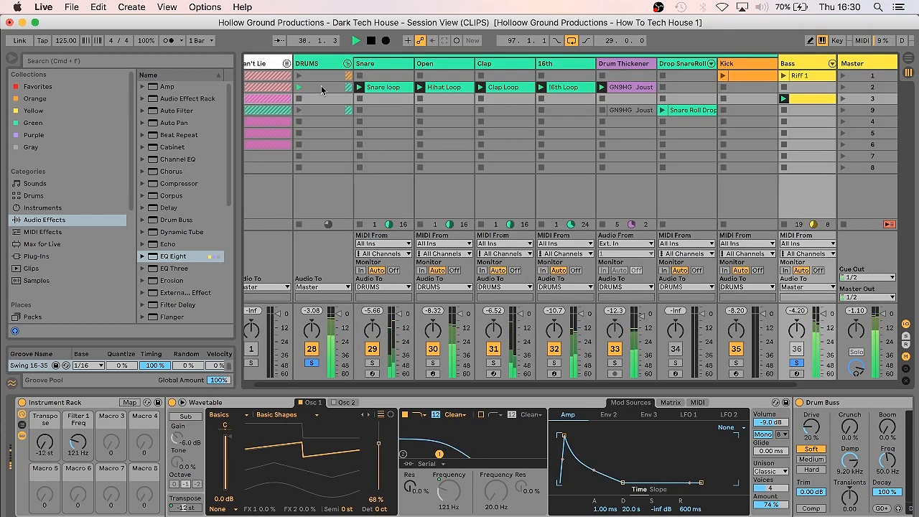
left_click(724, 76)
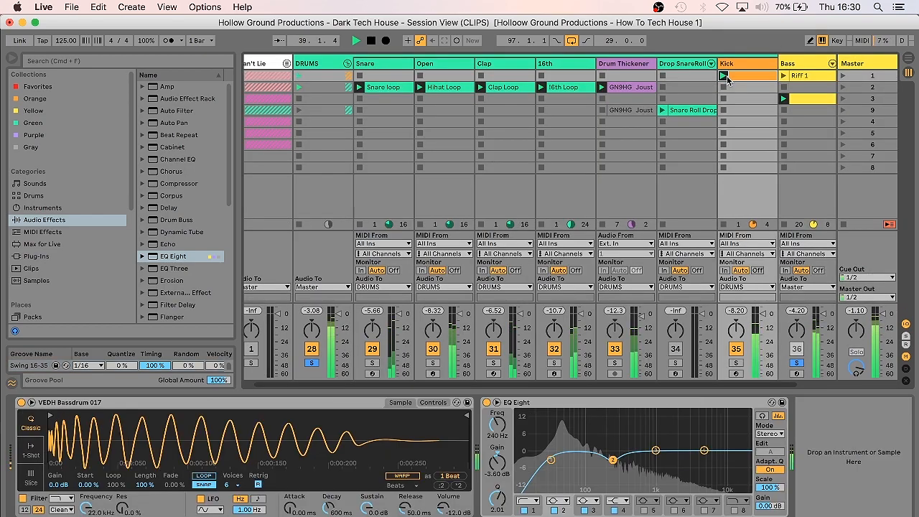
left_click(810, 64)
left_click_drag(78, 443, 78, 434)
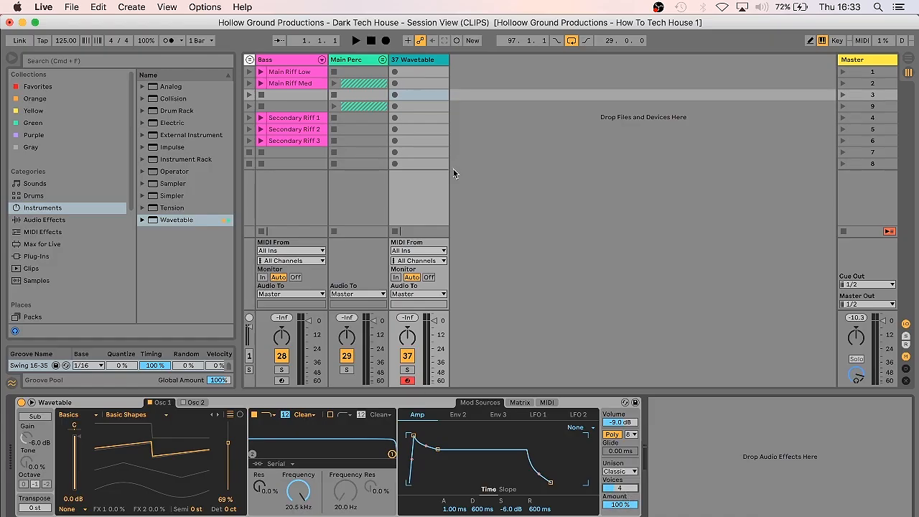
Step: Create a MIDI clip on the new Wavetable track and lower the C#4 notes in bars 3 and 4 by one semitone
key("a")
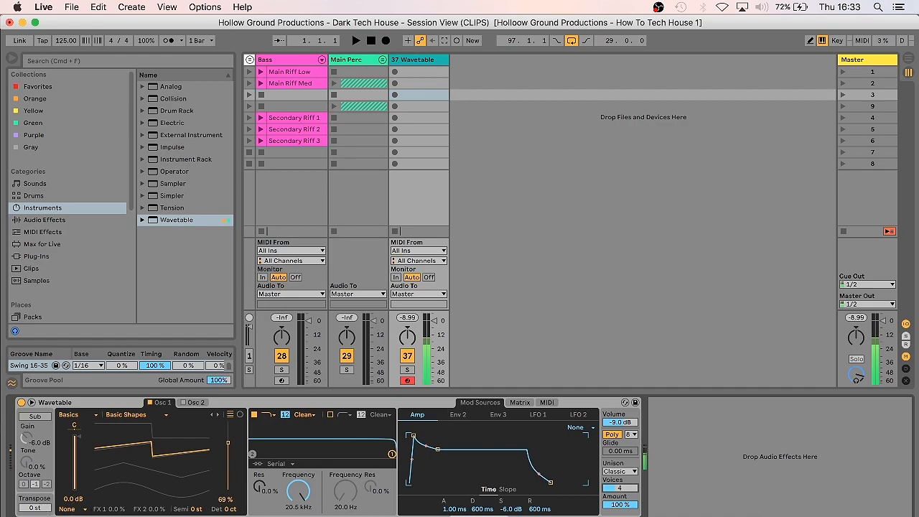
double_click(421, 74)
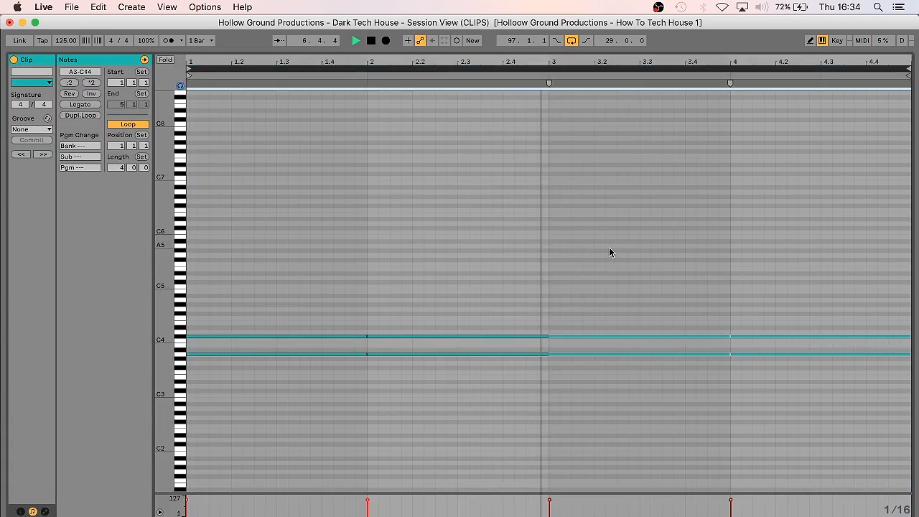
left_click_drag(614, 256, 774, 344)
key("Down")
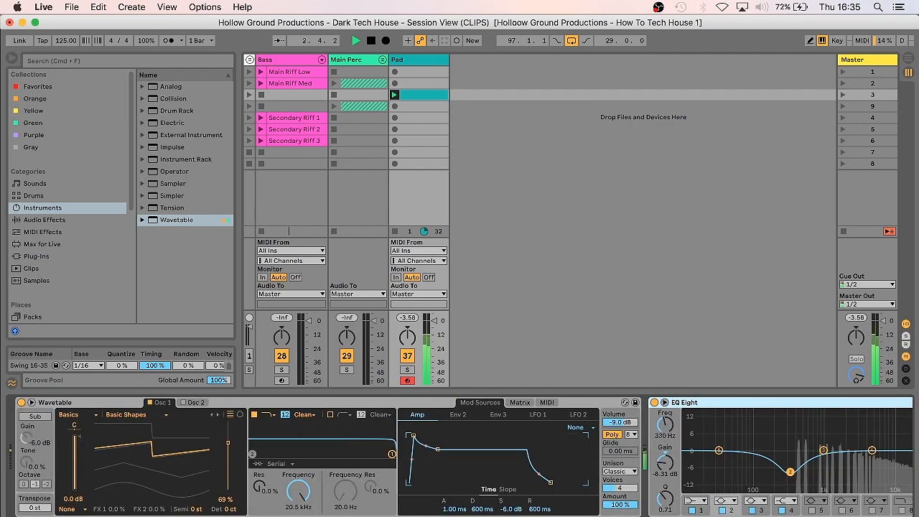
Step: Review the Pad track's effect chain and lower the filter frequency of its Wavetable
scroll(597, 474, "right", 1)
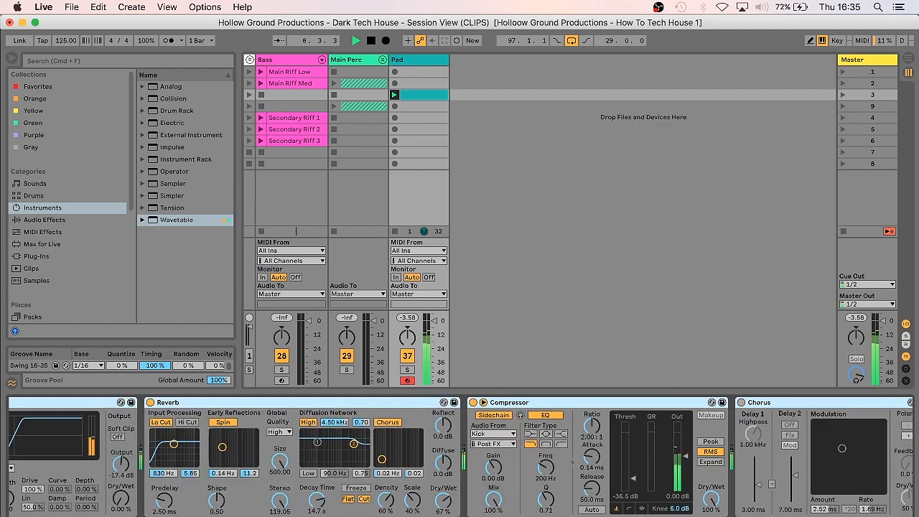
scroll(459, 457, "right", 10)
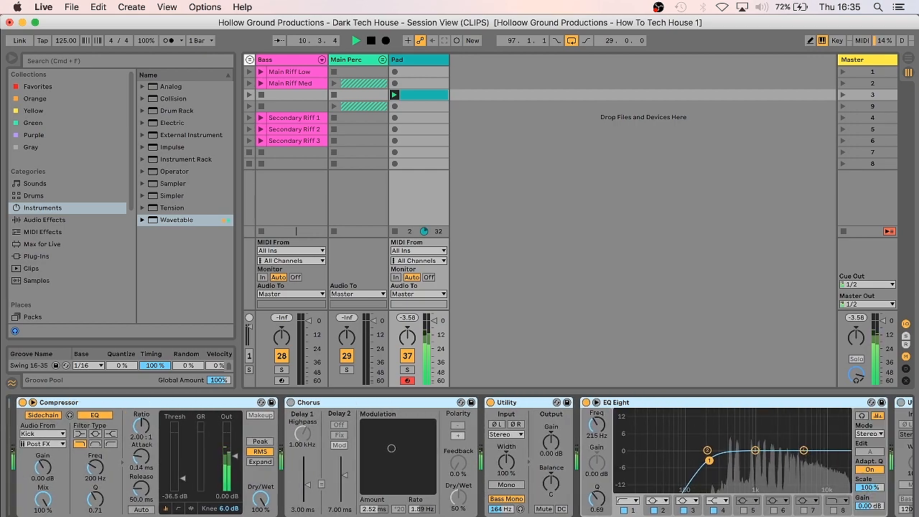
scroll(460, 457, "left", 20)
left_click_drag(298, 491, 298, 514)
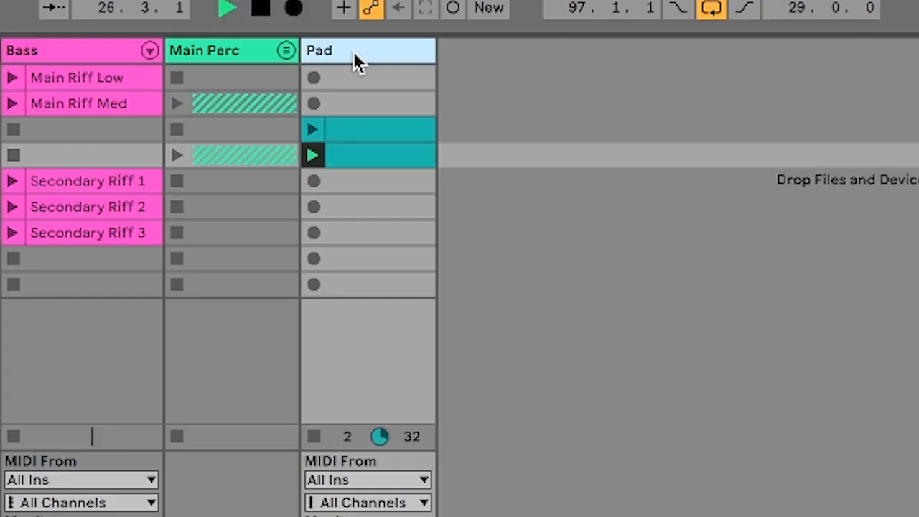
Step: Duplicate the Pad track and launch the copy's clip in scene 3
key("ctrl+d")
left_click(450, 130)
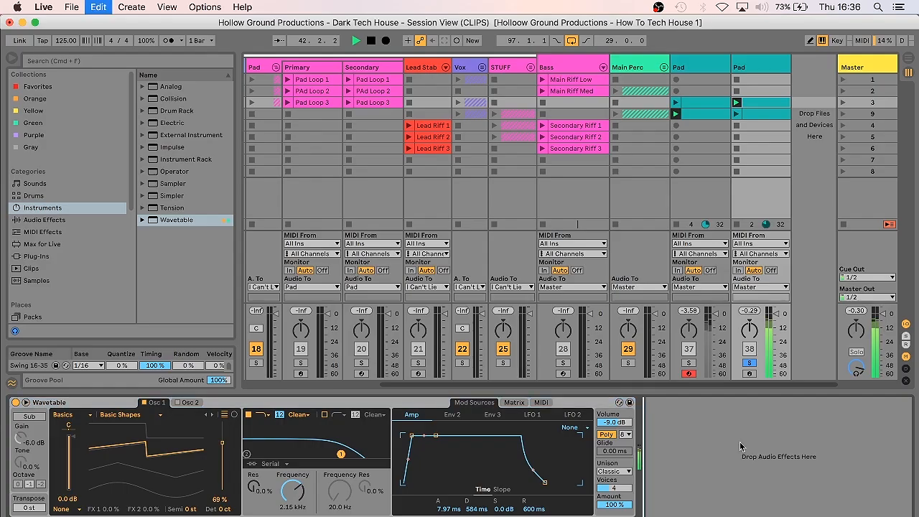
Step: Undo the removal of the second Pad track's effects, review the chain, and raise the pad's Wavetable filter frequency
key("super+z")
scroll(459, 456, "left", 10)
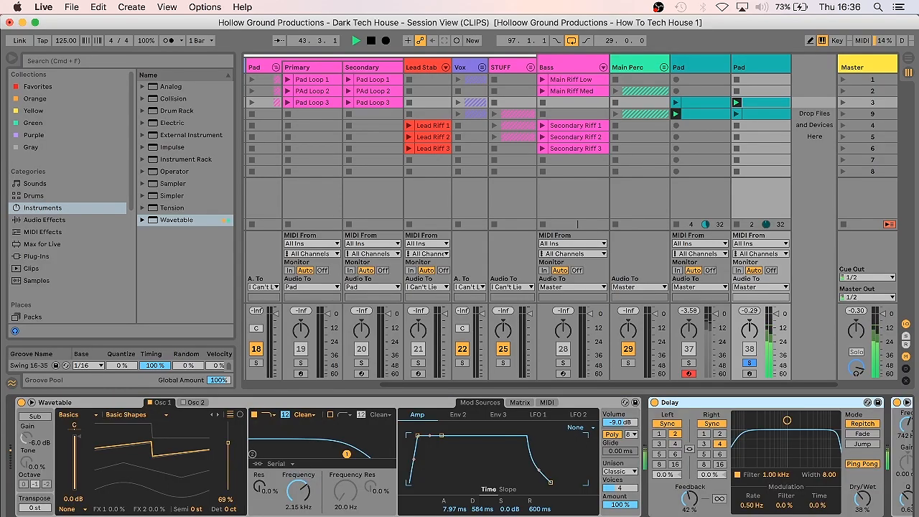
scroll(459, 457, "right", 10)
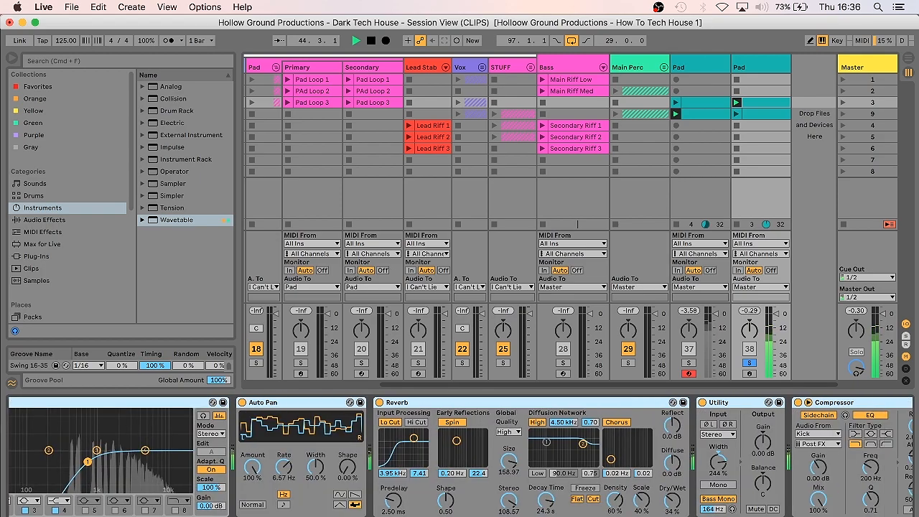
scroll(423, 431, "left", 5)
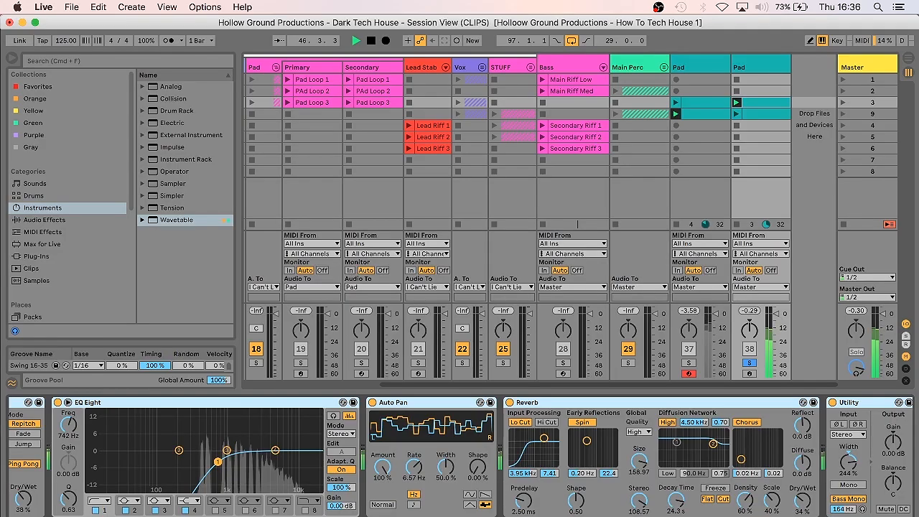
scroll(459, 457, "left", 10)
left_click_drag(302, 488, 301, 478)
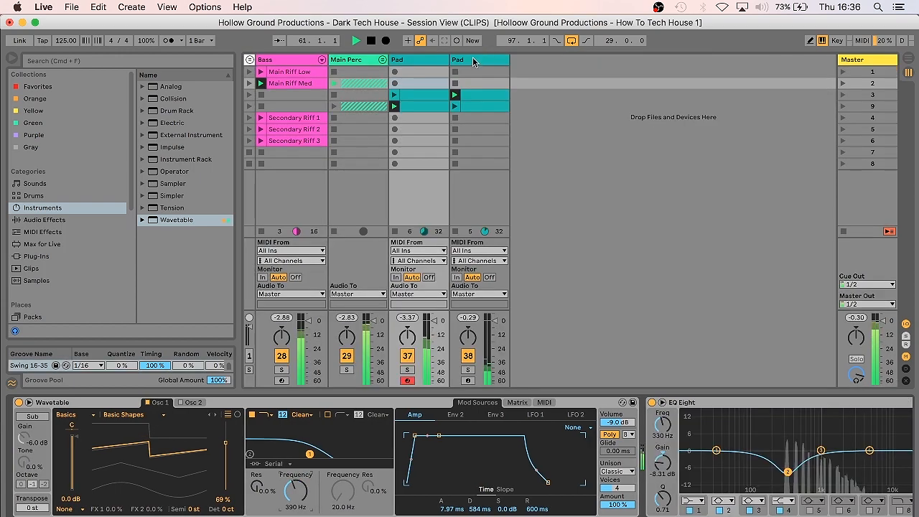
left_click(474, 60)
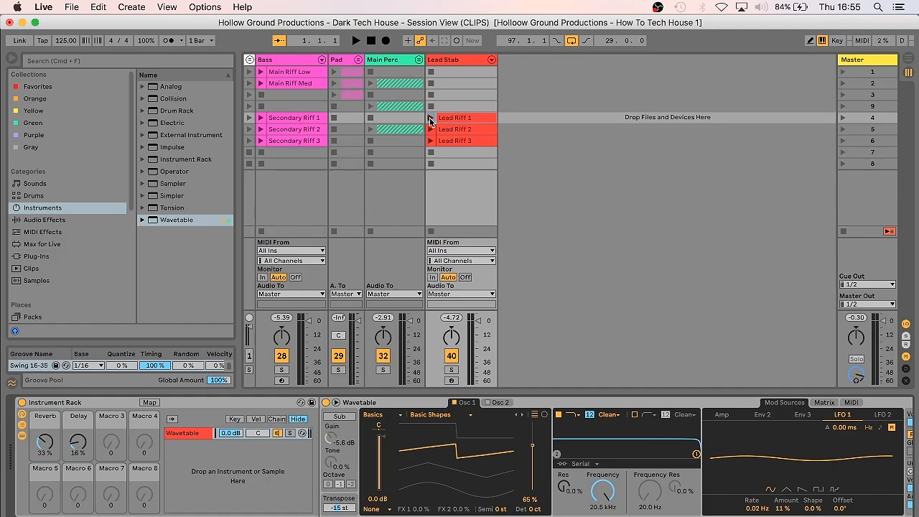
Step: Play Lead Riff 1 and examine its notes alongside those of the Secondary Riff bass clip
left_click(431, 118)
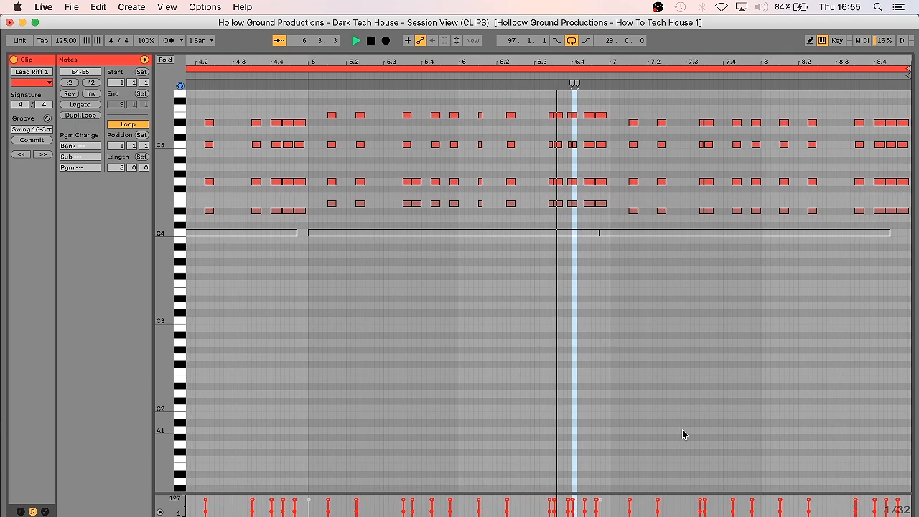
left_click(727, 388)
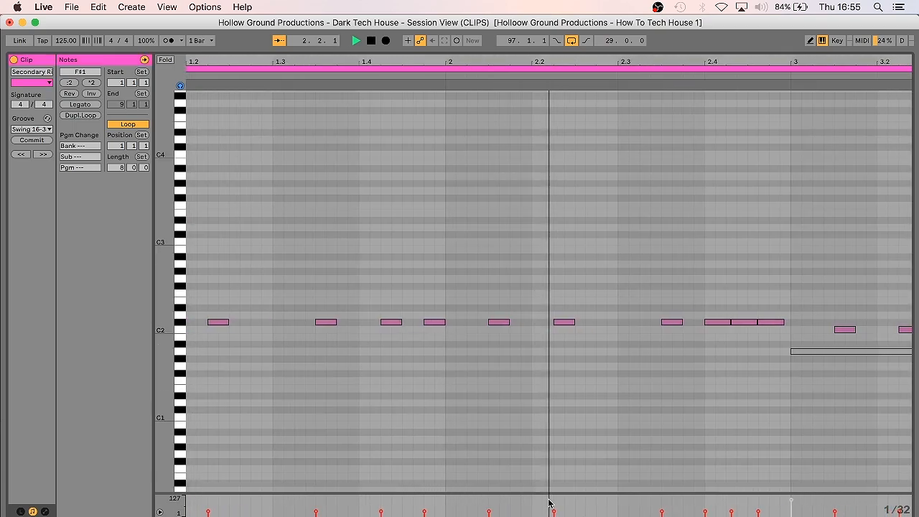
left_click(557, 398)
key("minus")
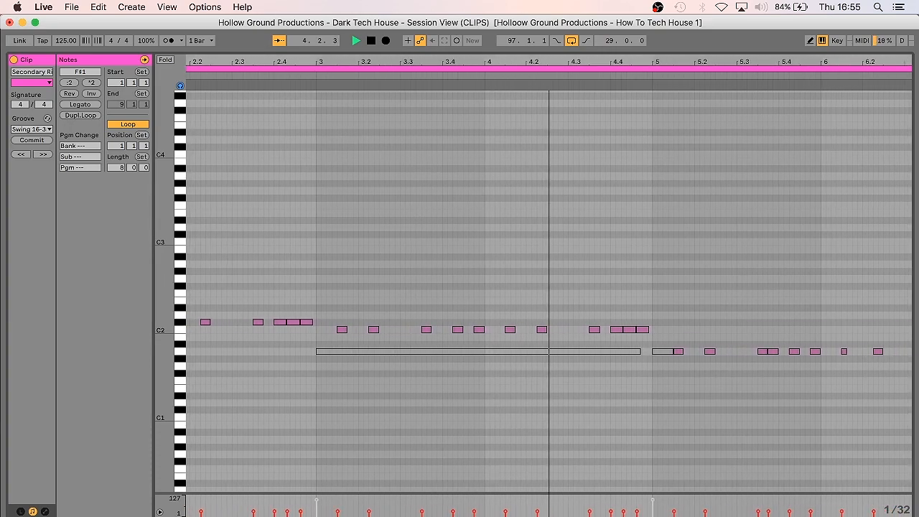
key("minus")
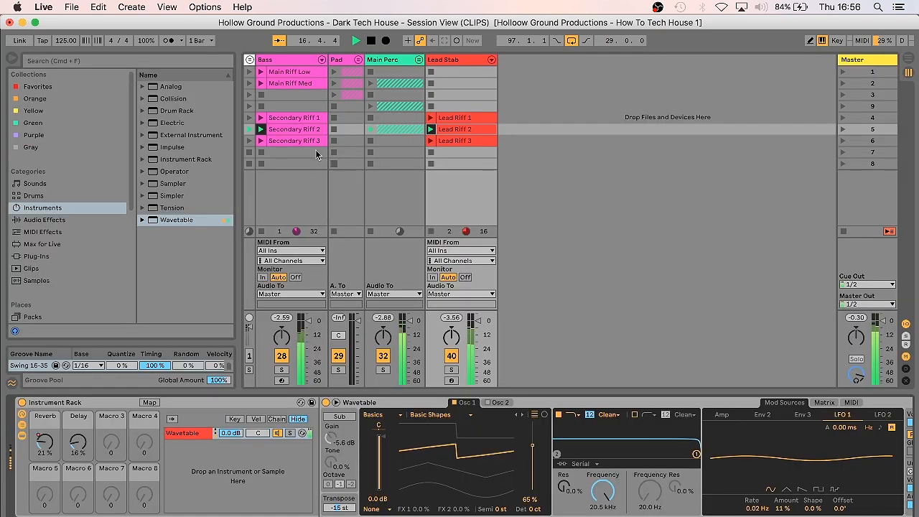
left_click(303, 131)
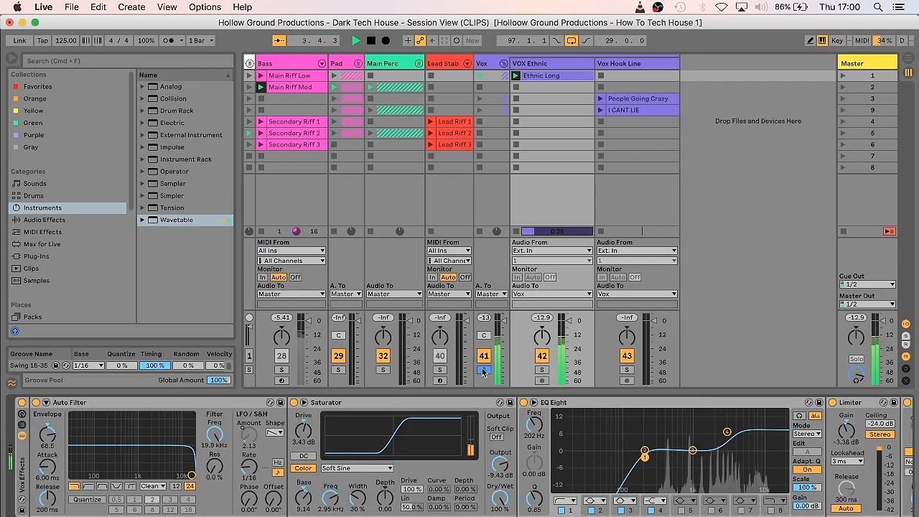
Step: Audition the People Going Crazy vocal clip, switching the Vox group's solo to compare it with the full mix
left_click(484, 371)
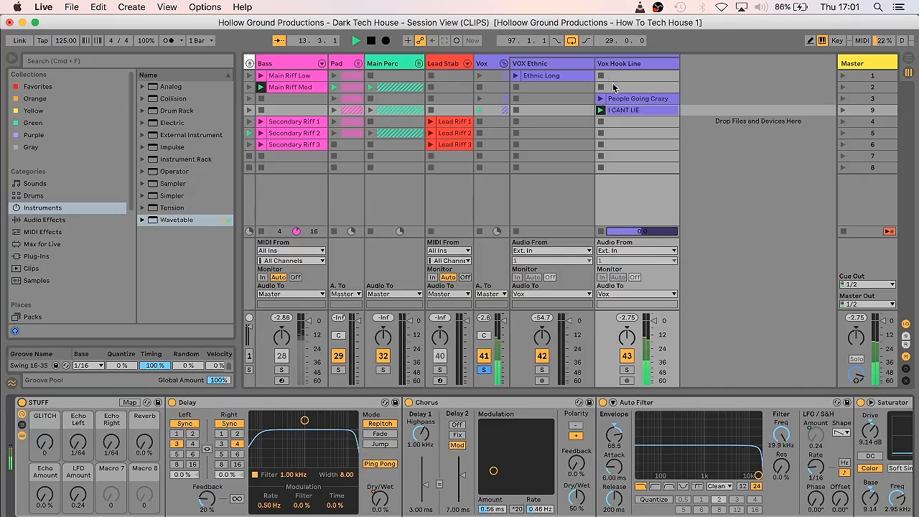
left_click(600, 99)
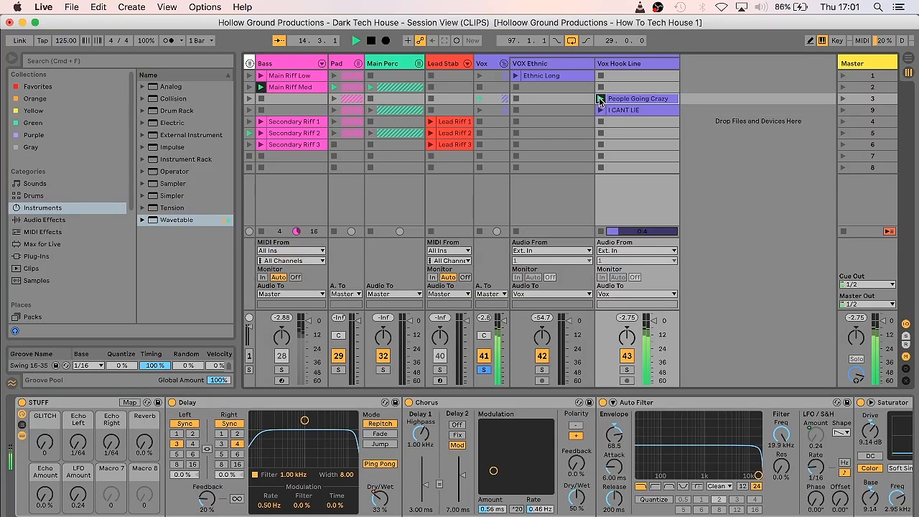
left_click(484, 371)
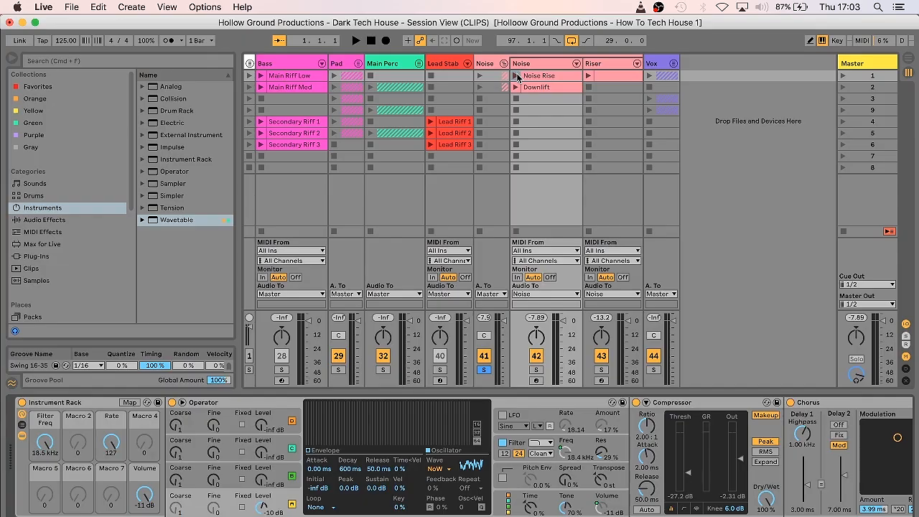
Step: Play the Noise Rise clip and examine the Noise track's effect chain from Operator through to EQ Eight
left_click(517, 76)
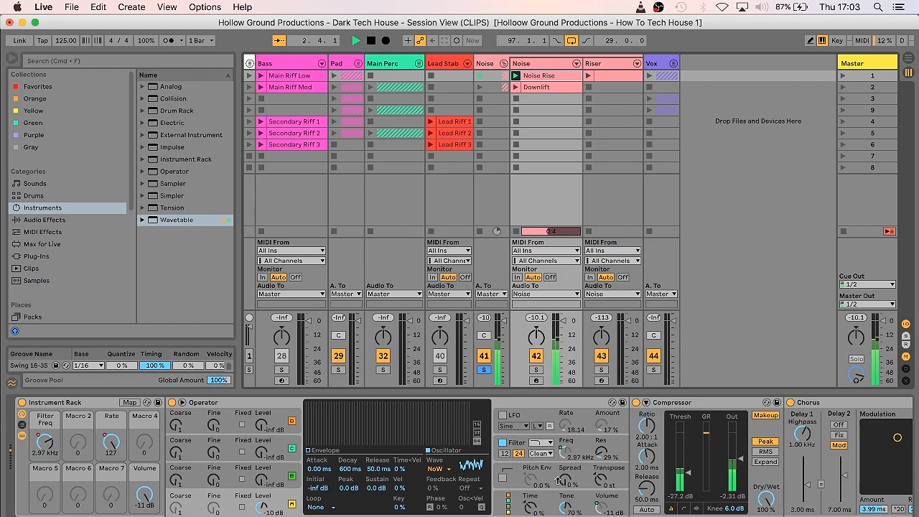
scroll(460, 457, "right", 10)
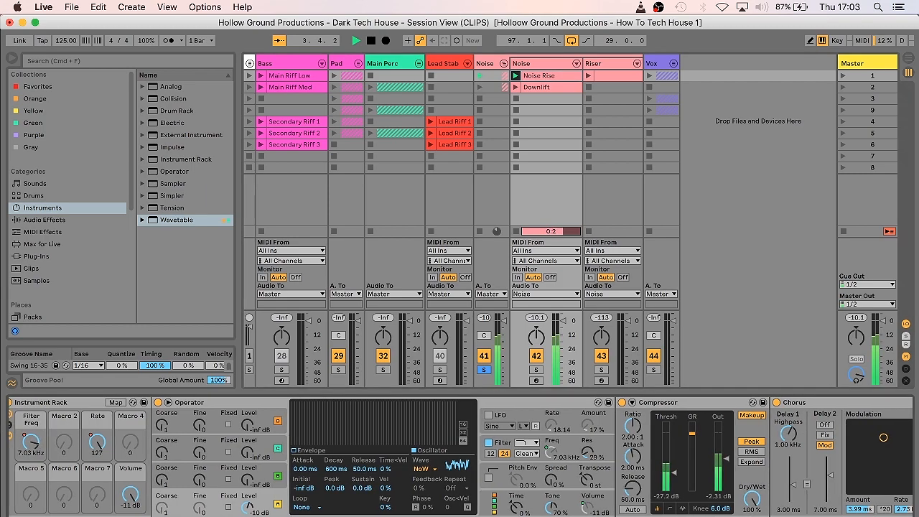
scroll(460, 457, "right", 6)
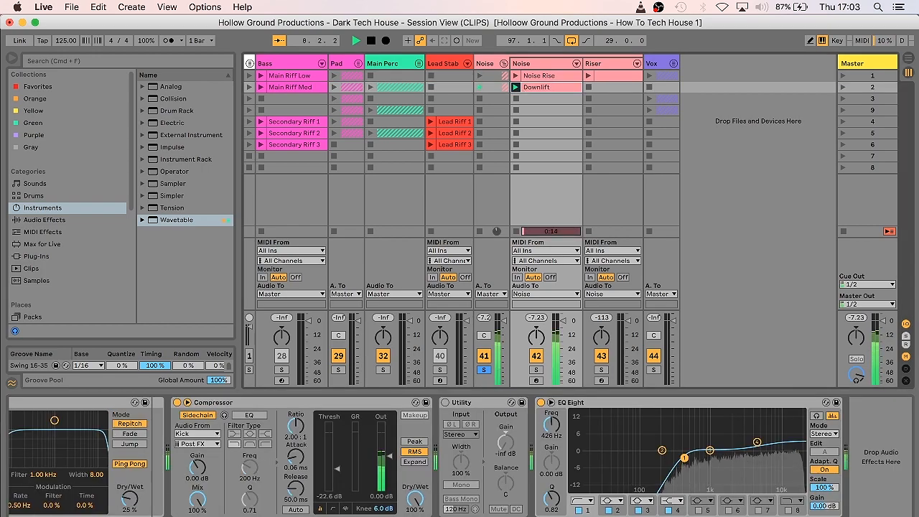
scroll(460, 456, "right", 10)
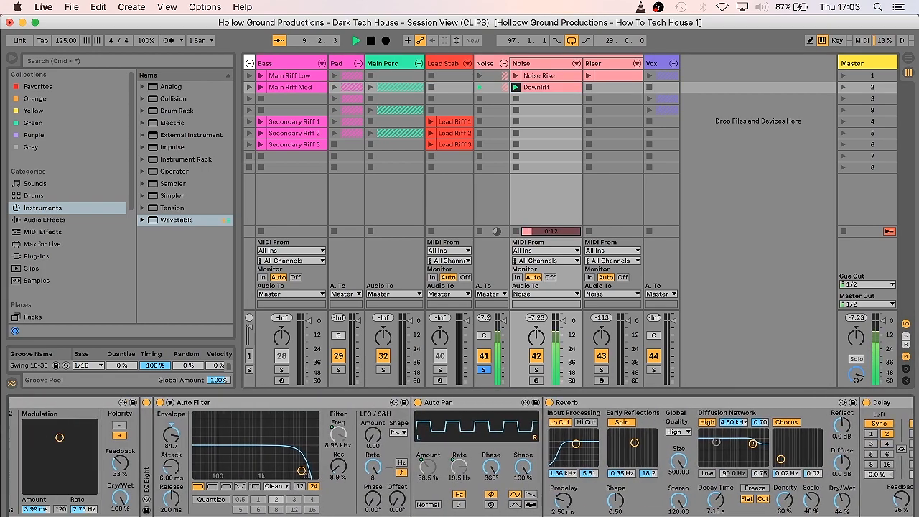
scroll(460, 456, "left", 2)
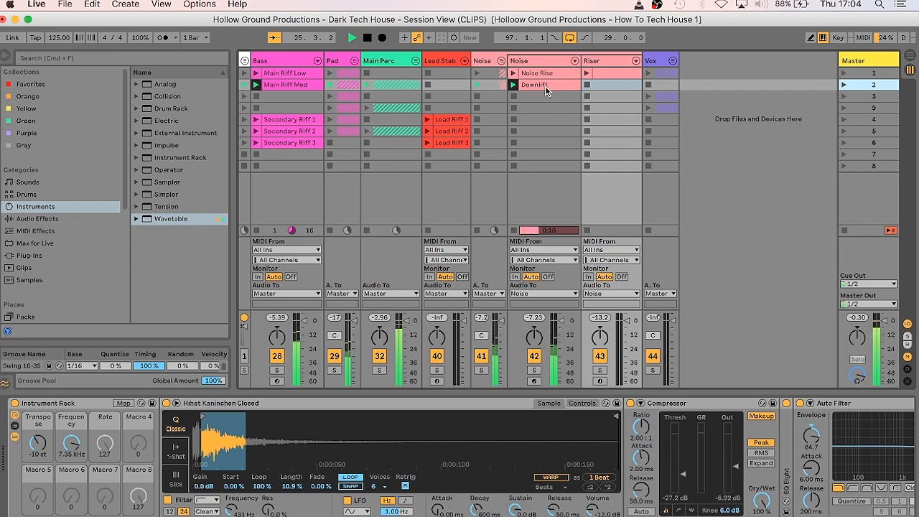
Step: Launch the Noise Rise clip for a build-up, then unfold the Main Perc group and mute the Kick track
left_click(512, 72)
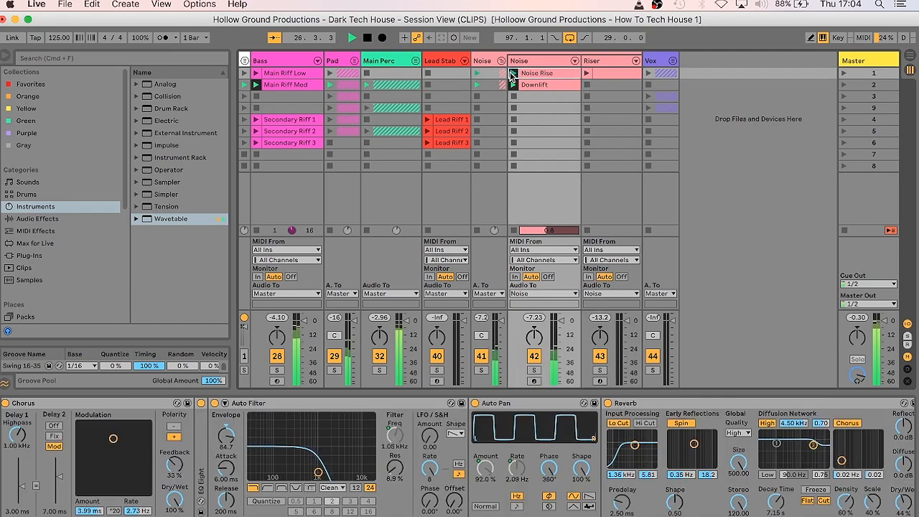
left_click(415, 62)
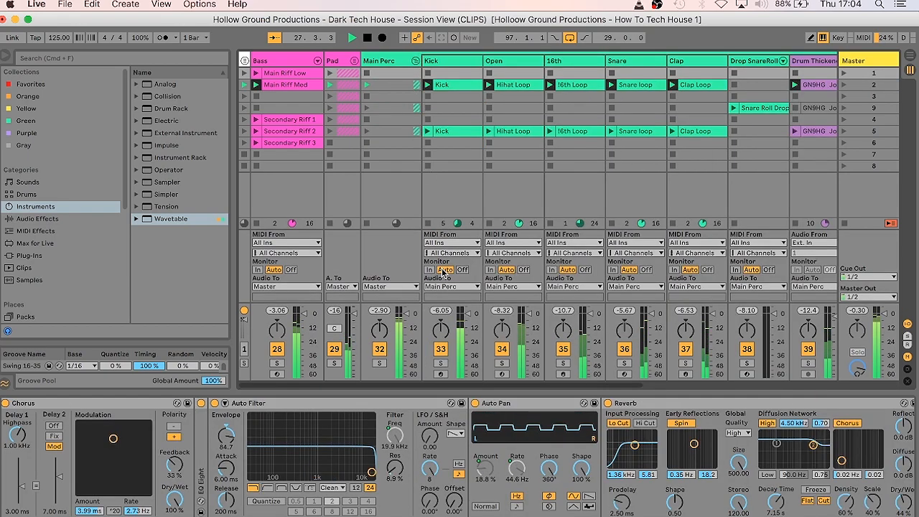
left_click(440, 349)
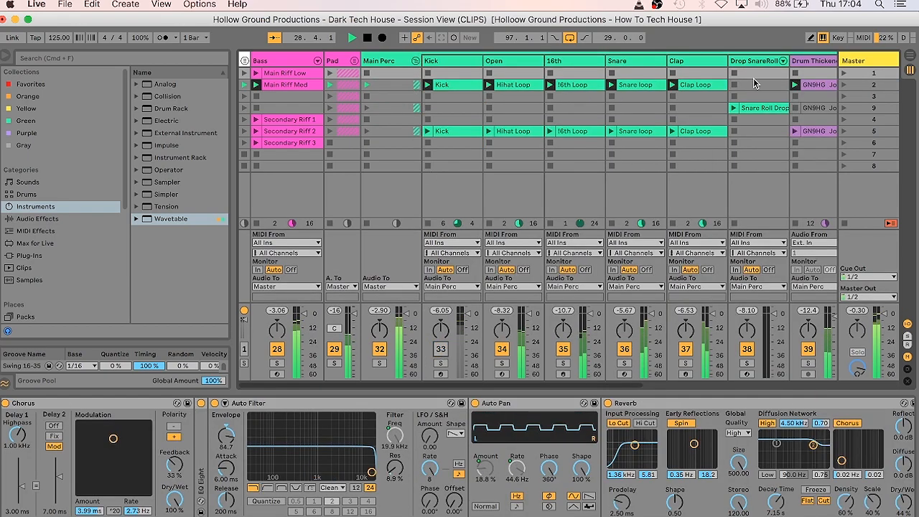
scroll(747, 237, "right", 3)
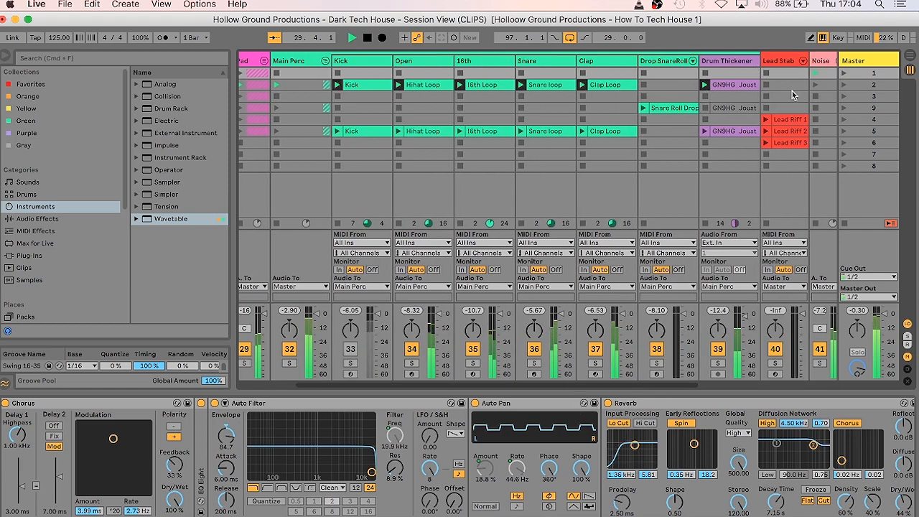
Step: Unmute the Kick track so it rejoins the main percussion
left_click(351, 350)
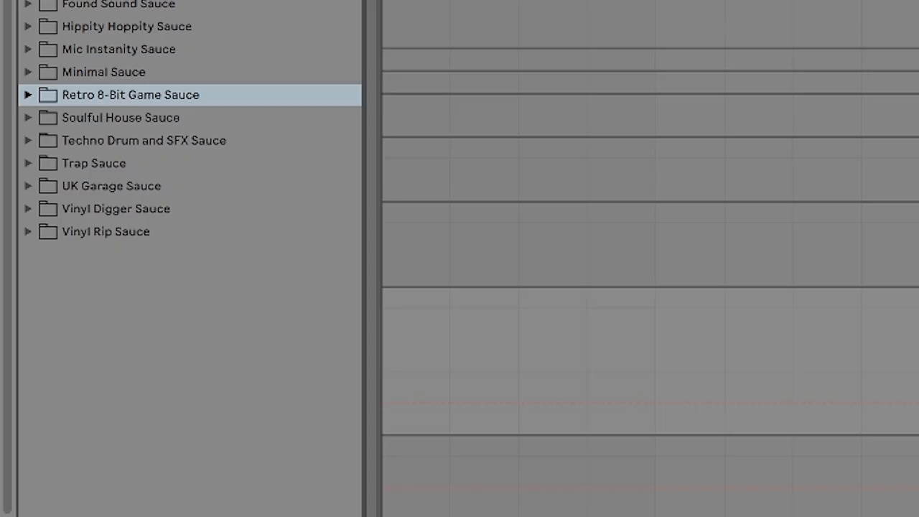
Step: Browse the Retro 8-Bit Game Sauce sample pack down to its Gameboy_Loops folder
left_click(27, 94)
left_click(44, 164)
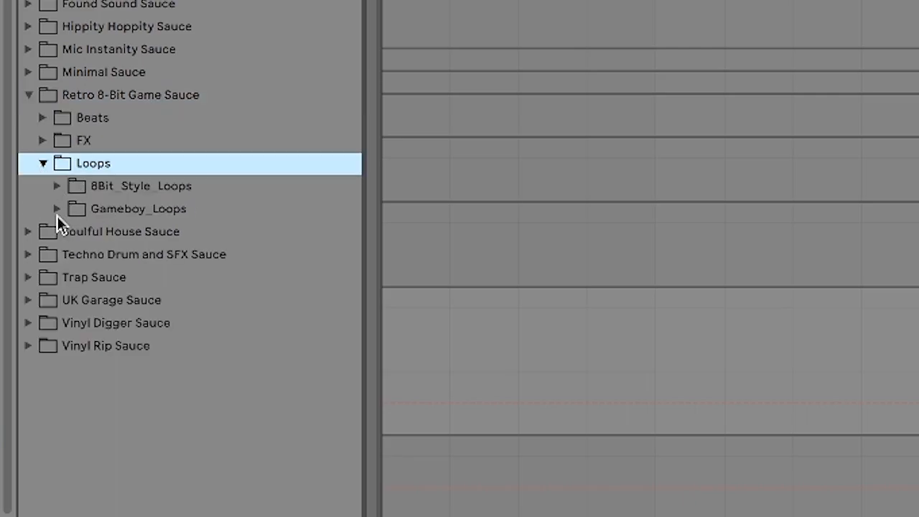
left_click(58, 210)
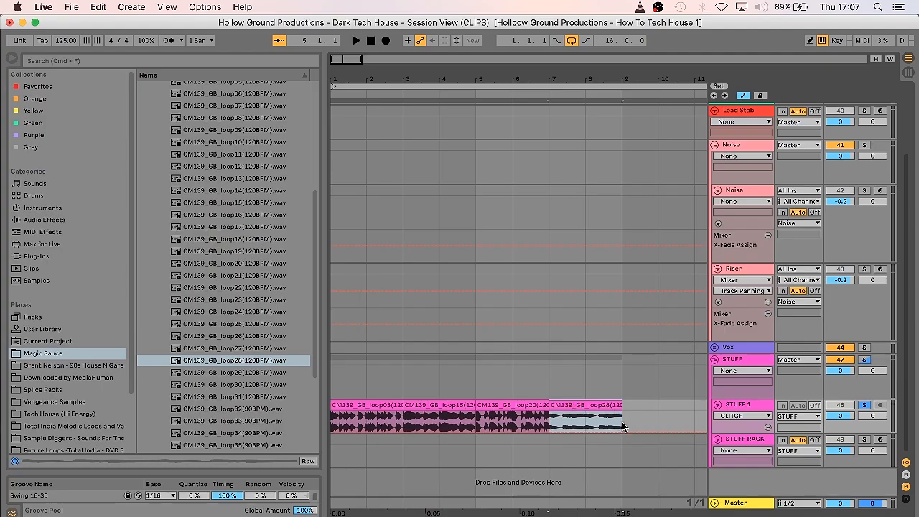
Step: Consolidate the four Game Boy loop clips on the STUFF 1 track, bars 1 to 9, into one clip
left_click_drag(622, 427, 331, 409)
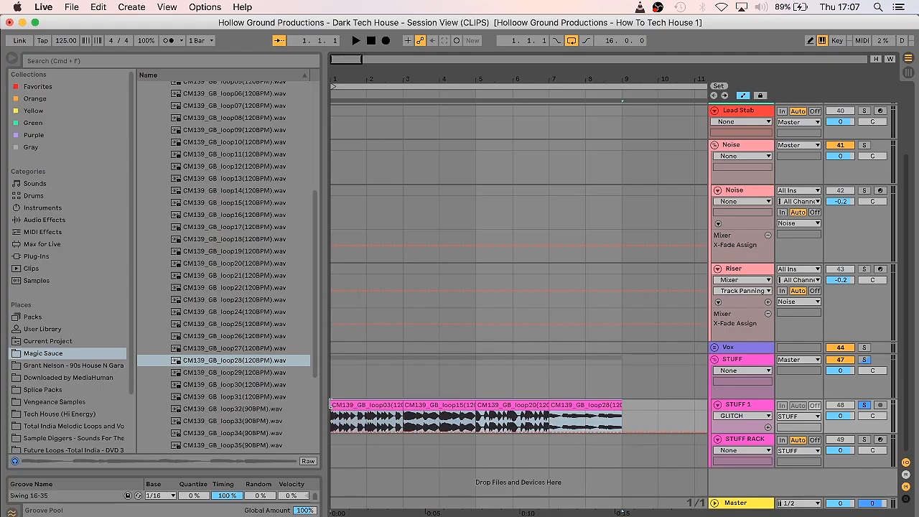
key("super+j")
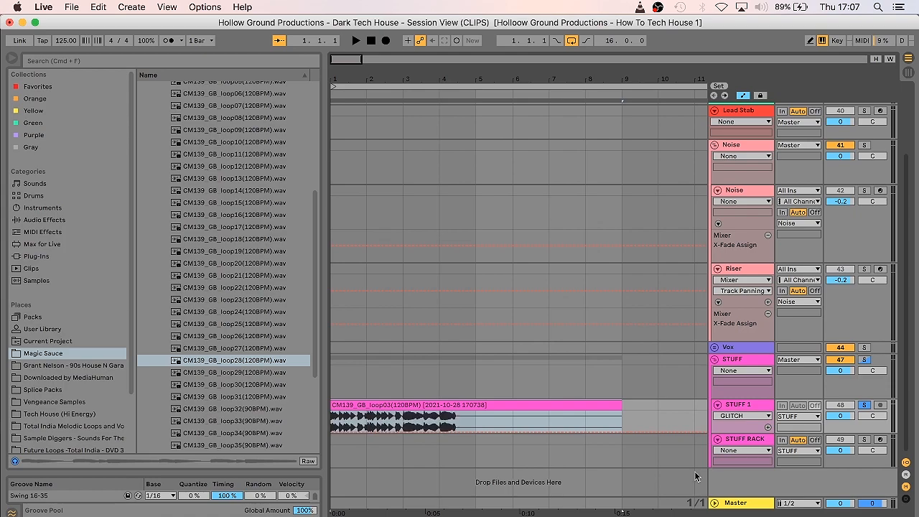
Step: Quantize the whole consolidated Game Boy loop clip through the quantize settings
key("super+a")
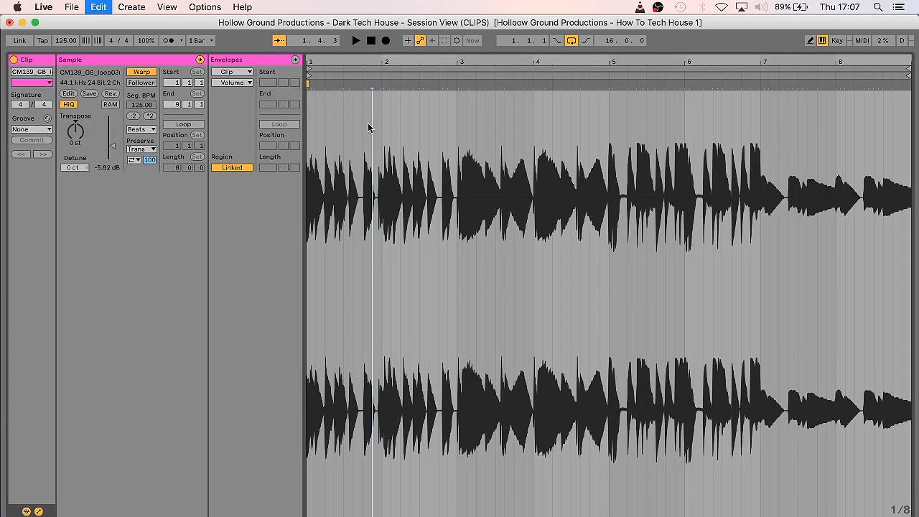
right_click(369, 128)
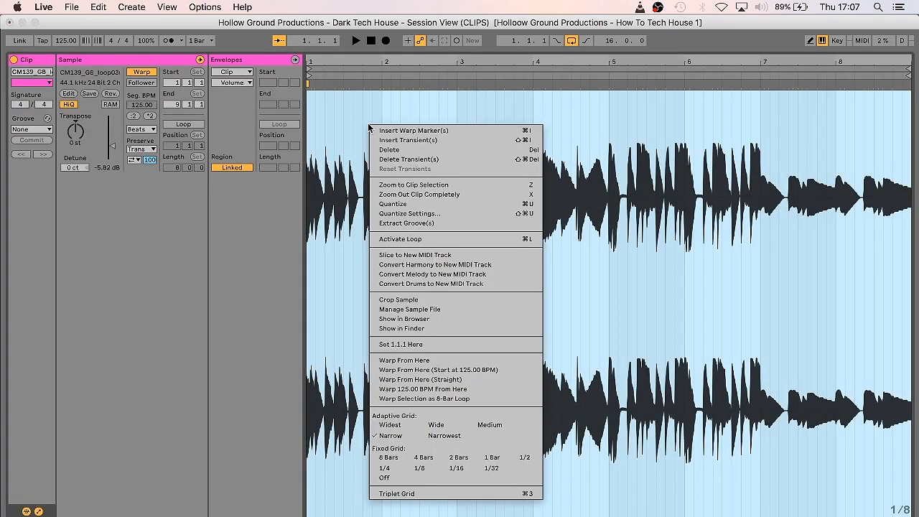
left_click(410, 214)
left_click(437, 301)
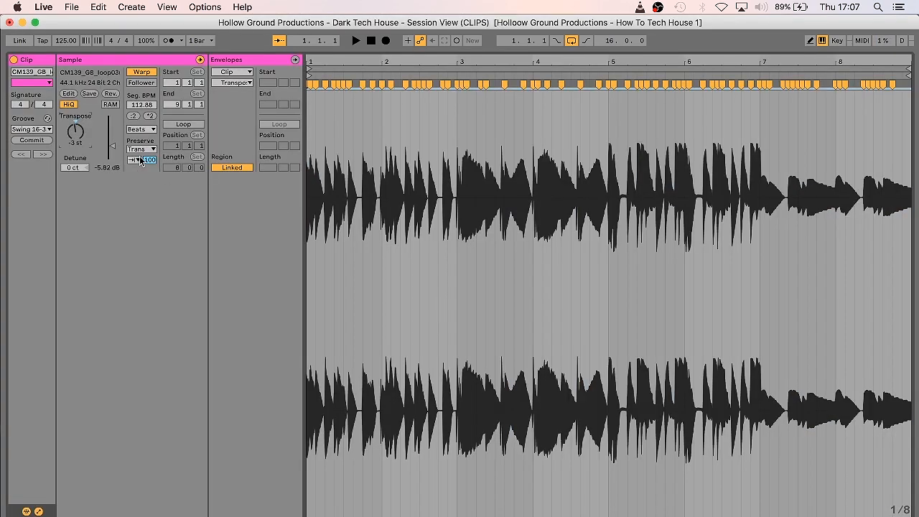
left_click(347, 77)
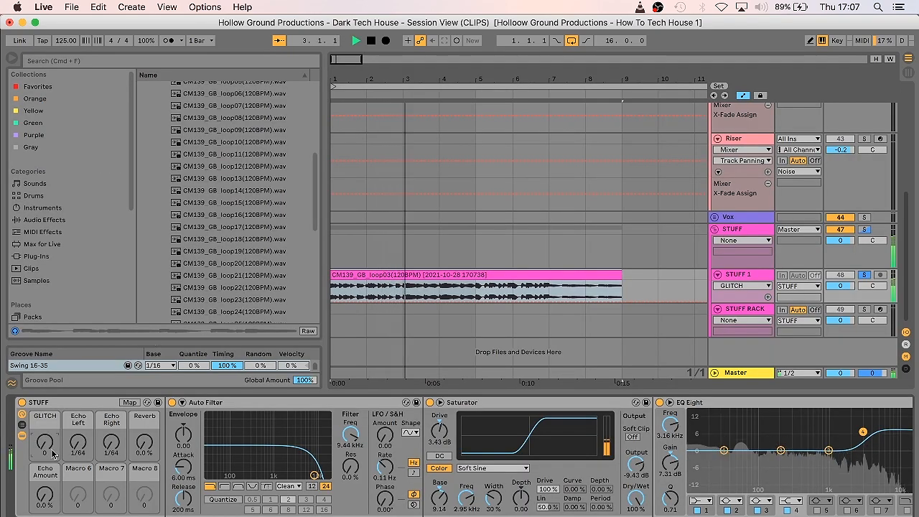
Step: Set the STUFF rack's Echo Amount to 54% and Reverb to 100%, and change Echo Left to 1/32
left_click_drag(47, 497, 47, 460)
left_click_drag(151, 449, 150, 402)
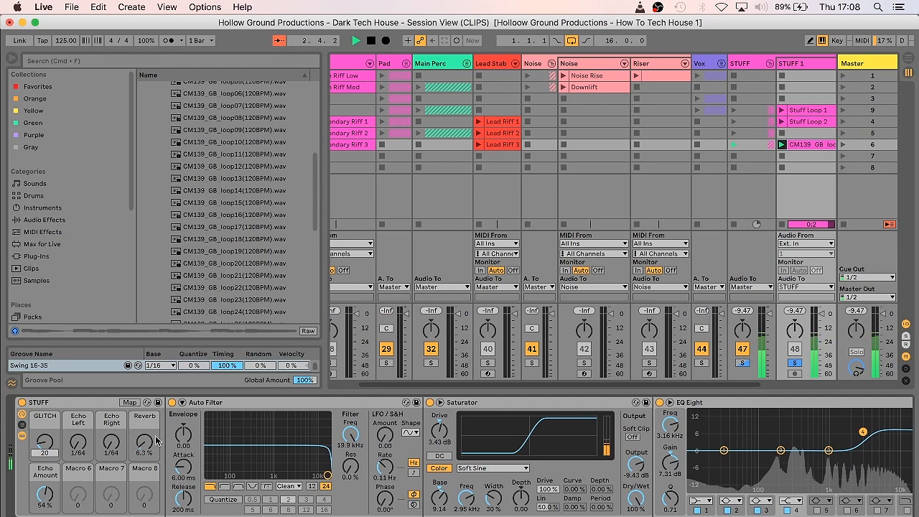
left_click_drag(148, 441, 148, 455)
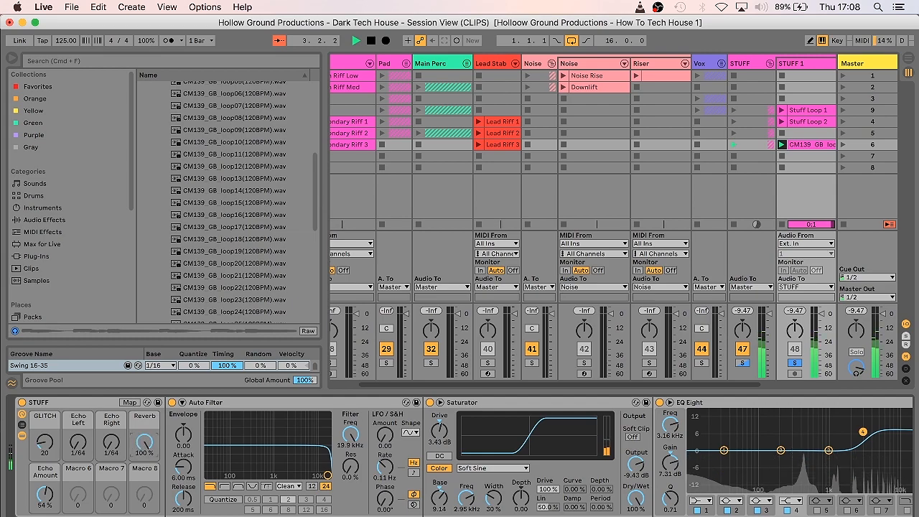
left_click_drag(78, 442, 78, 439)
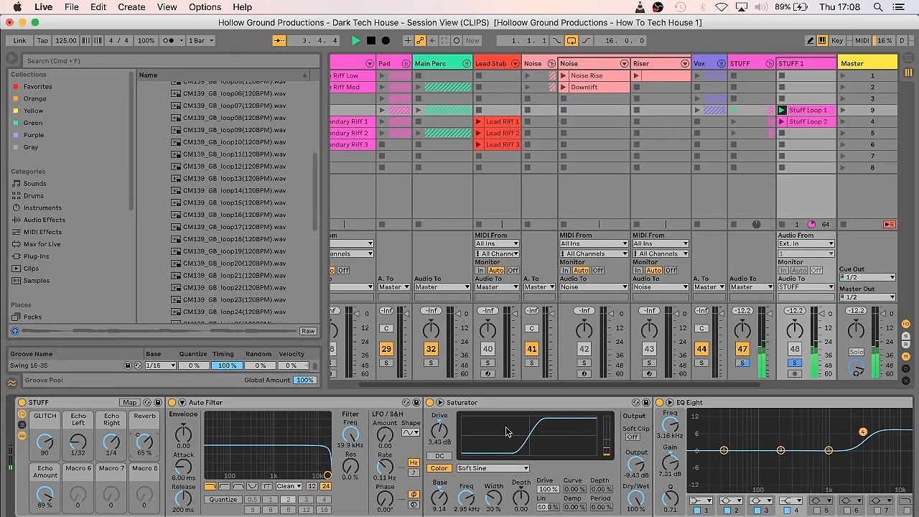
Step: Play the STUFF RACK clip, examine its device chain from the Drum Rack through to EQ Eight, and clear the track's solo
scroll(508, 390, "right", 5)
left_click(742, 133)
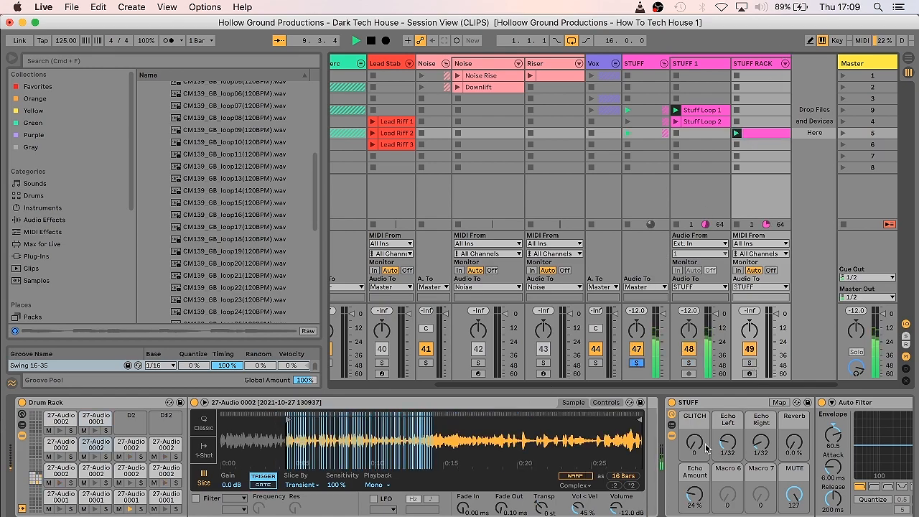
scroll(568, 459, "right", 20)
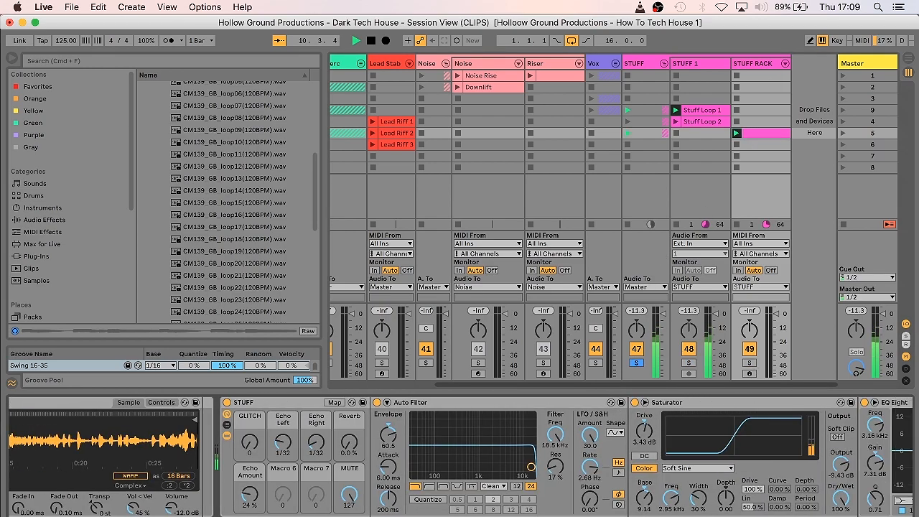
scroll(459, 456, "right", 10)
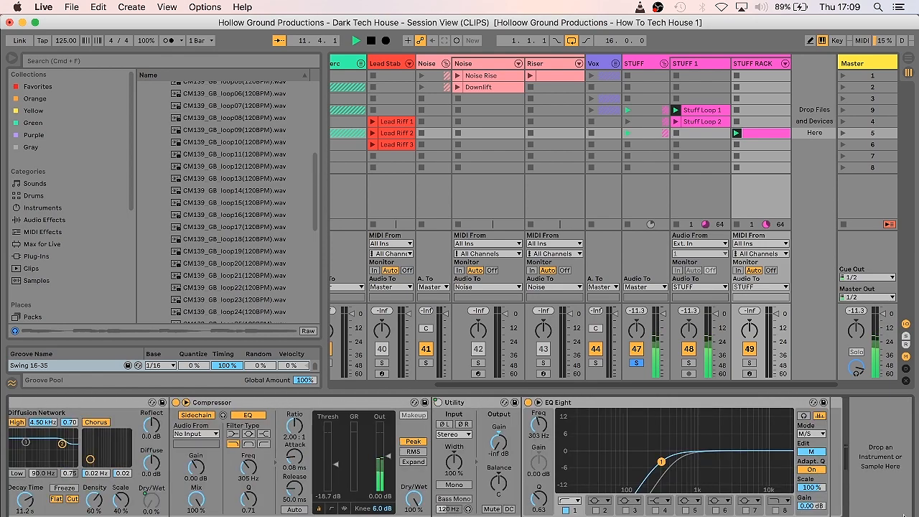
left_click(880, 516)
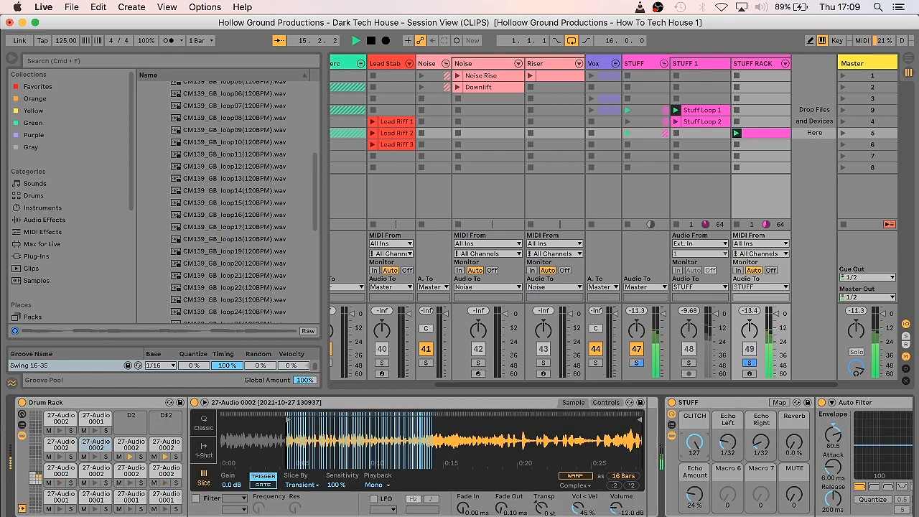
scroll(757, 493, "right", 5)
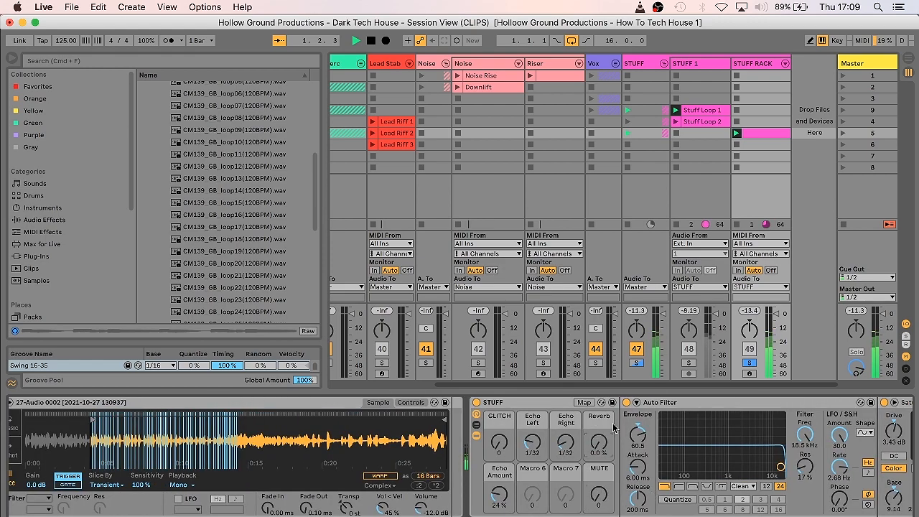
left_click(749, 363)
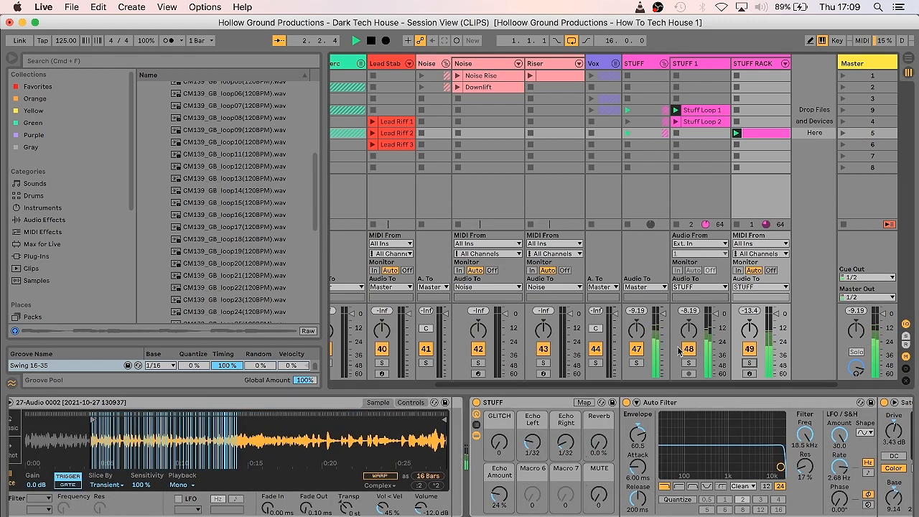
Step: Launch scene 1 and the Stuff Loop 1 clip in the full mix, and turn up the STUFF rack's GLITCH macro
left_click(844, 76)
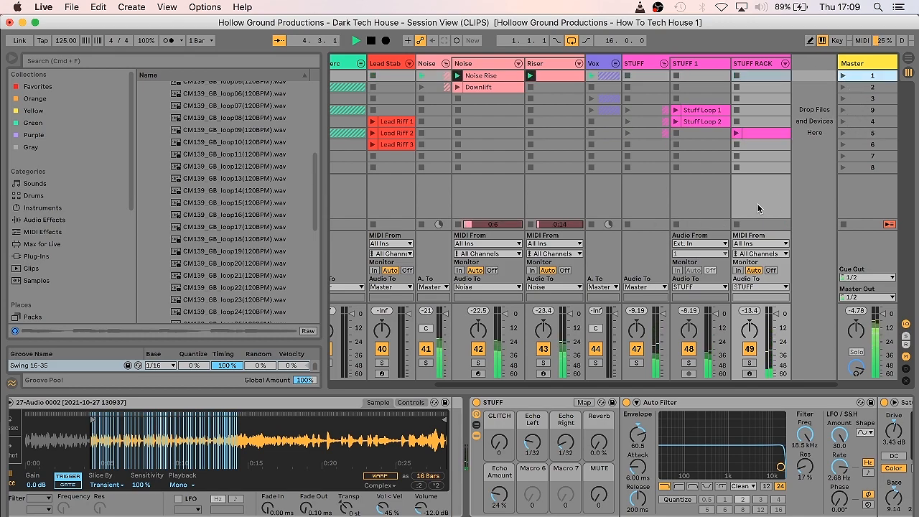
left_click(676, 112)
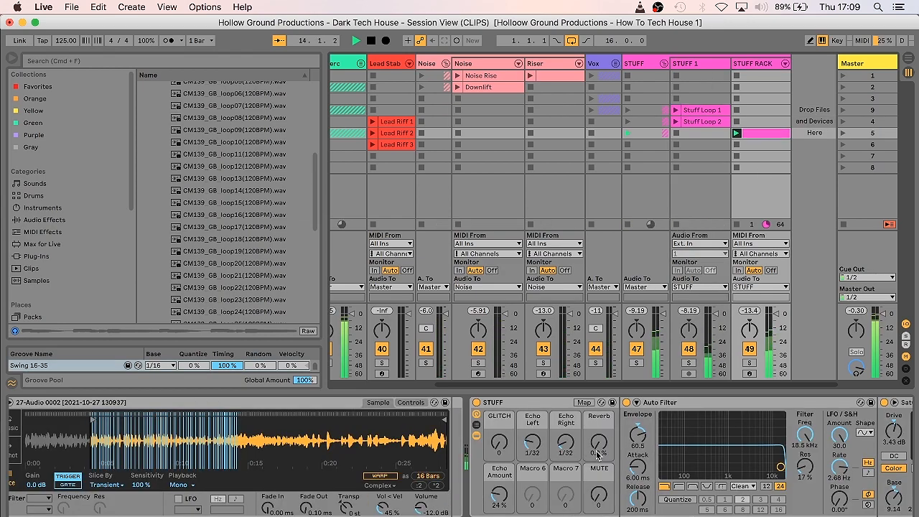
left_click_drag(492, 443, 492, 402)
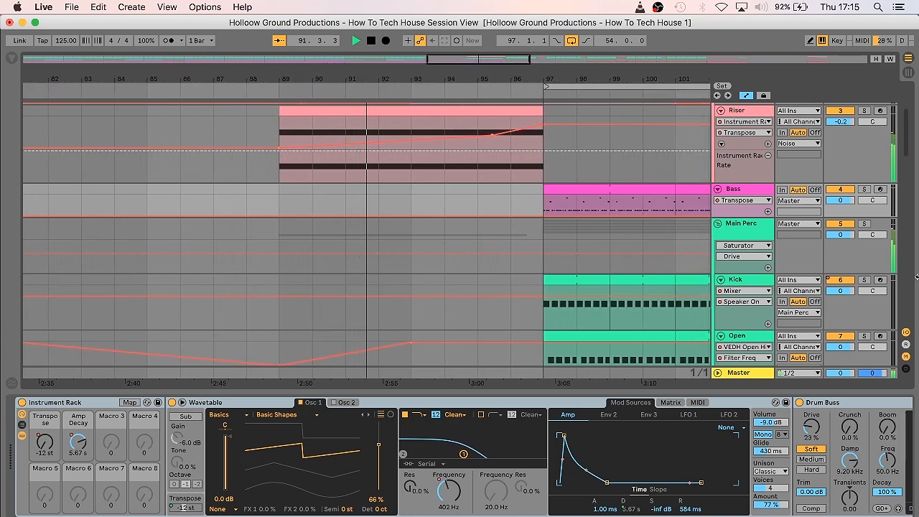
Step: Open the snare roll clip at bars 89 to 96 on the Drop SnareRoll track and examine its C3 notes
left_click_drag(916, 142, 913, 202)
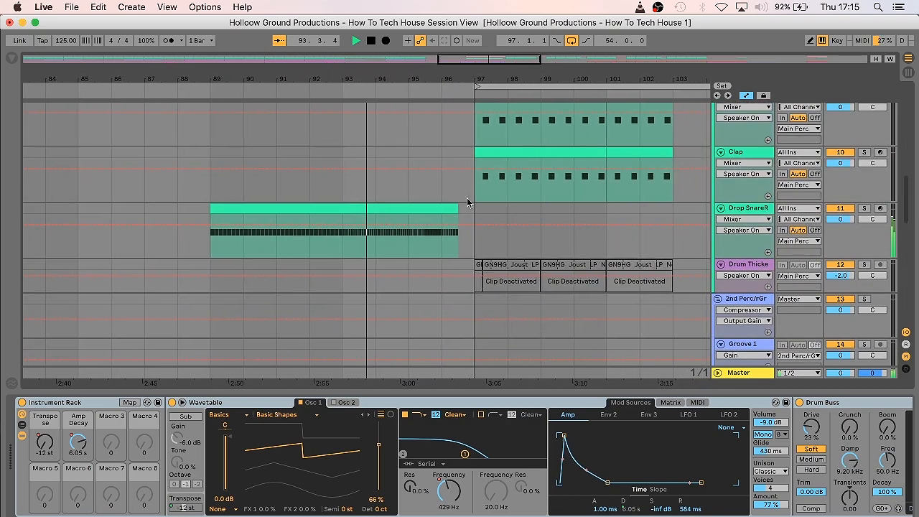
left_click(413, 211)
double_click(413, 209)
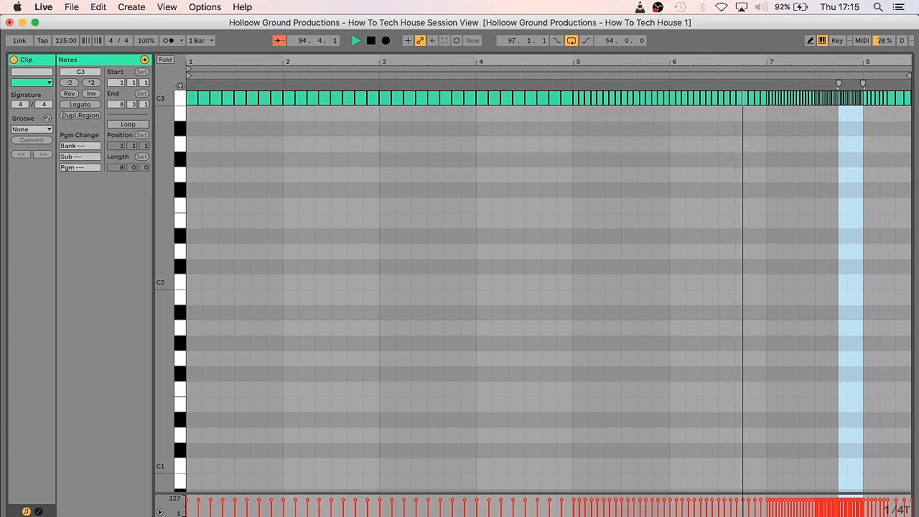
key("shift+Tab")
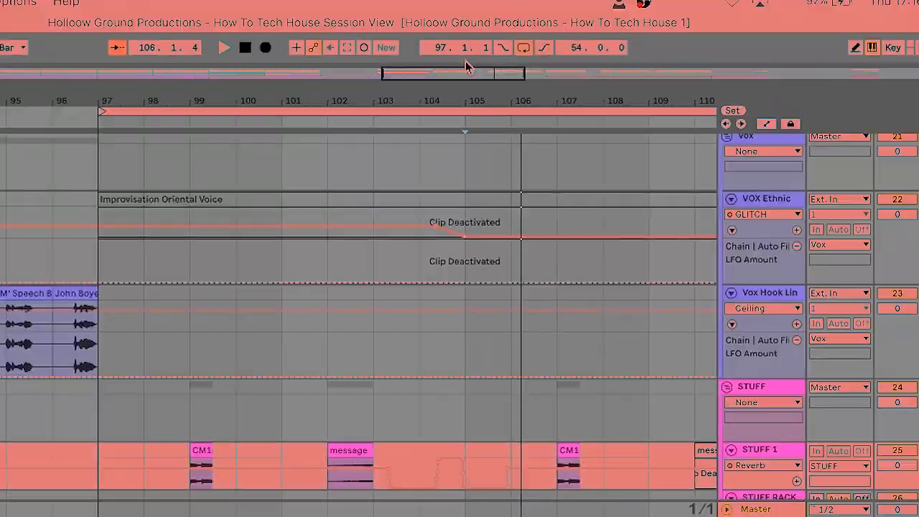
Step: Look over the whole arrangement from the first bars, and inspect the Noise, Bass and Kick clips around bars 7 to 10
scroll(346, 316, "up", 20)
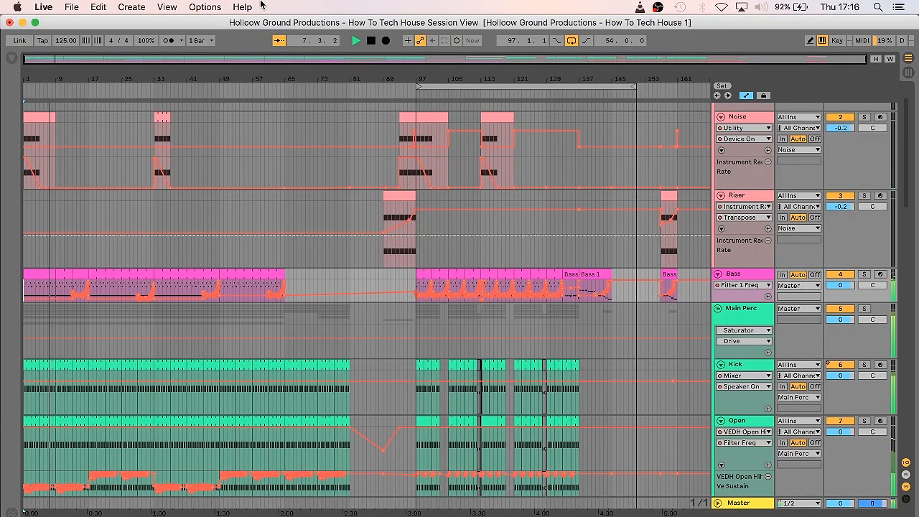
left_click_drag(36, 65, 101, 50)
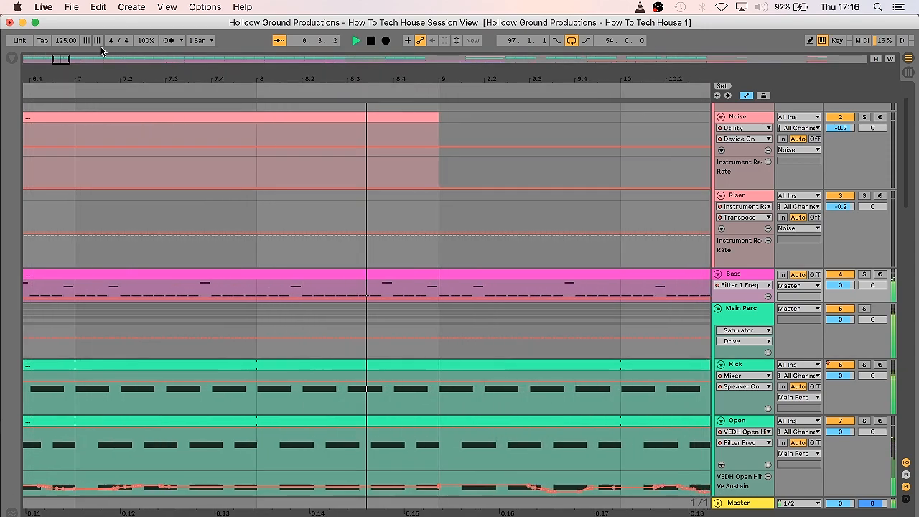